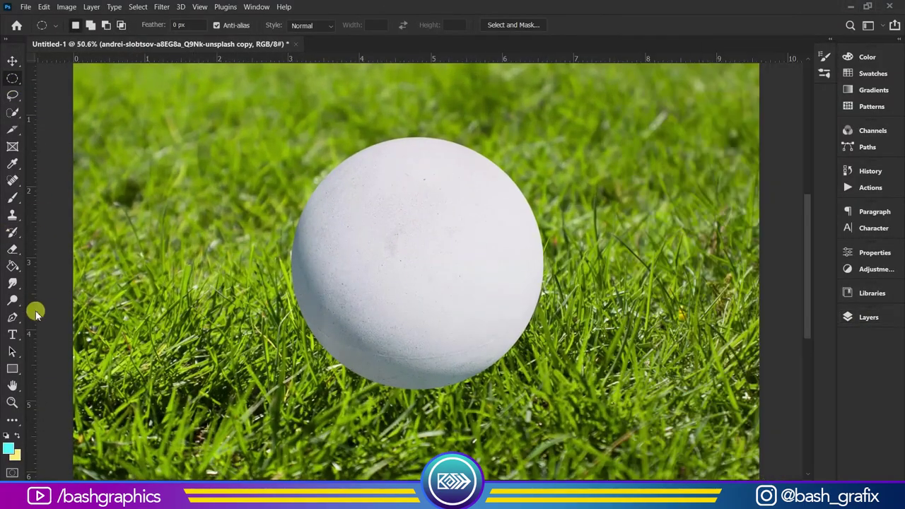
# Mask the ball copy to a curved middle line and test-move its top half.
pyautogui.click(12, 317)
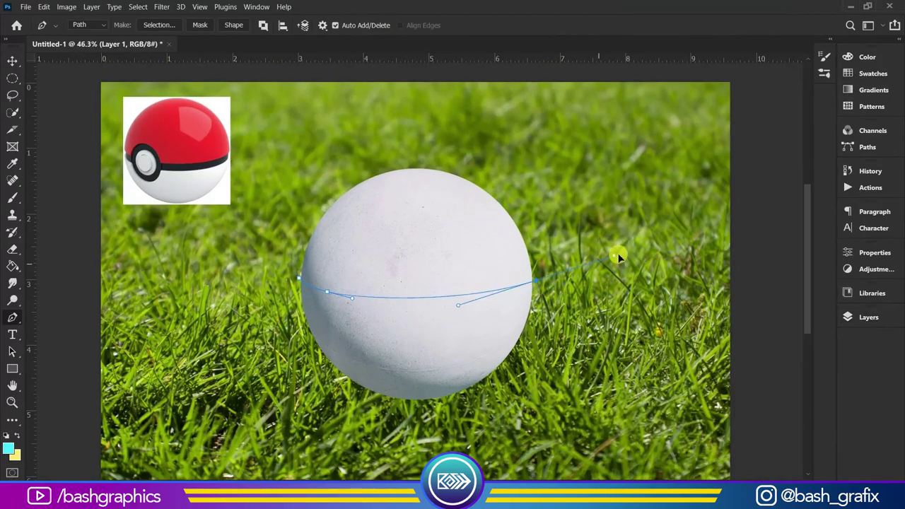
pyautogui.hotkey('ctrl', 'Return')
pyautogui.click(869, 317)
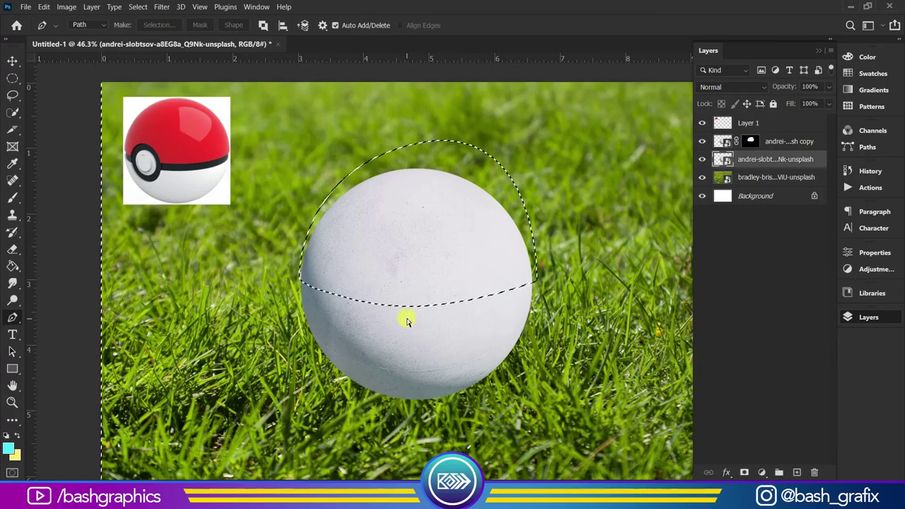
pyautogui.moveTo(458, 257)
pyautogui.mouseDown()
pyautogui.moveTo(458, 248)
pyautogui.moveTo(458, 275)
pyautogui.mouseUp()
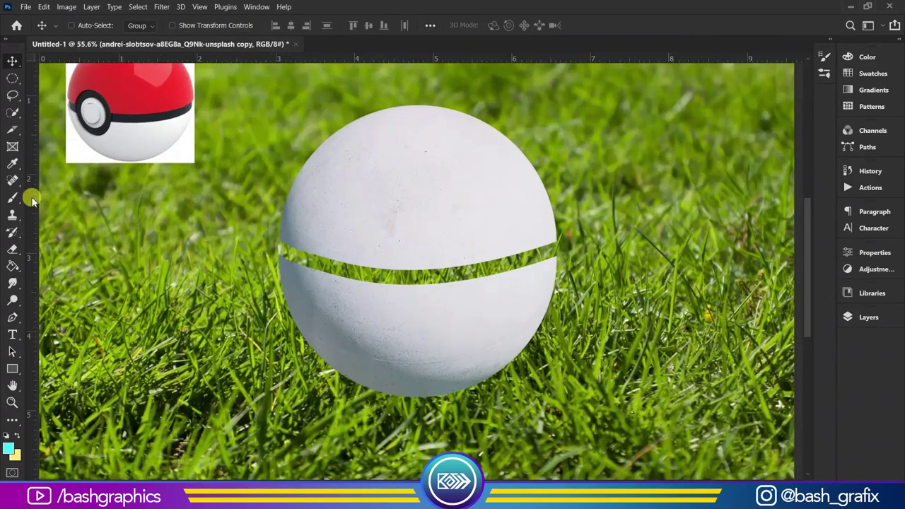
# Add a new empty layer and start an ellipse shape over the ball.
pyautogui.click(869, 317)
pyautogui.click(778, 186)
pyautogui.rightClick(12, 368)
pyautogui.click(64, 385)
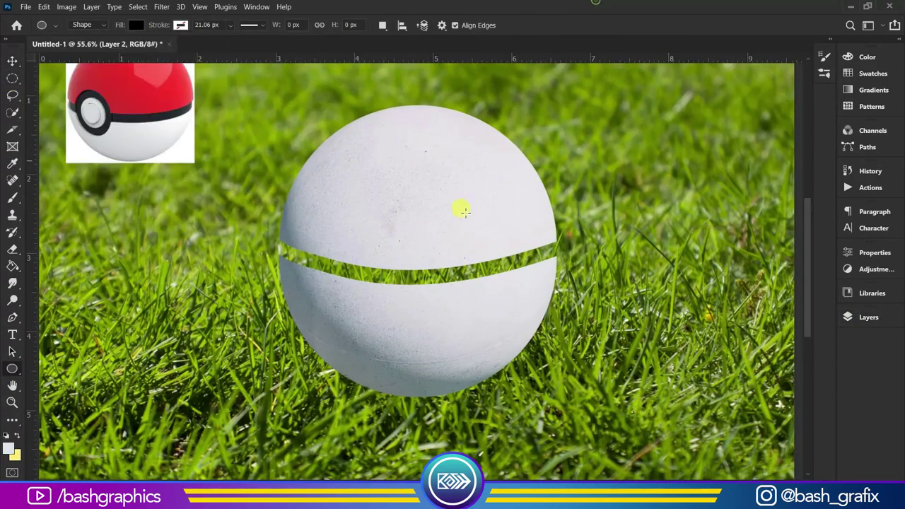
pyautogui.moveTo(658, 385); pyautogui.dragTo(658, 386)
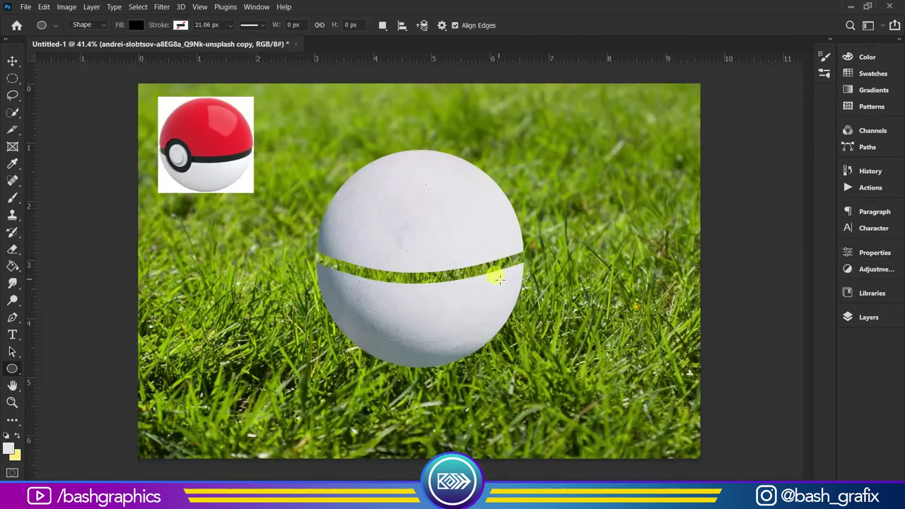
pyautogui.click(868, 317)
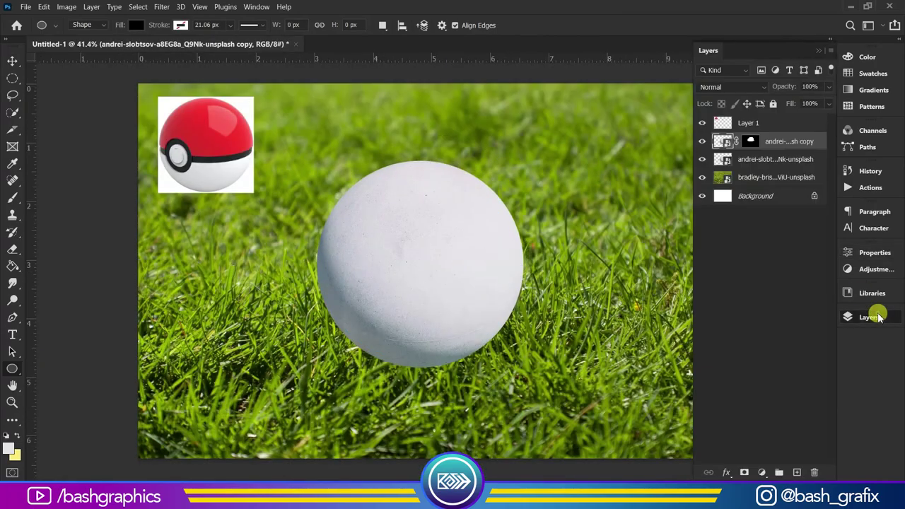
# Stretch an ellipse across the ball, squash it to the middle, and nudge the band.
pyautogui.moveTo(535, 287); pyautogui.dragTo(452, 269)
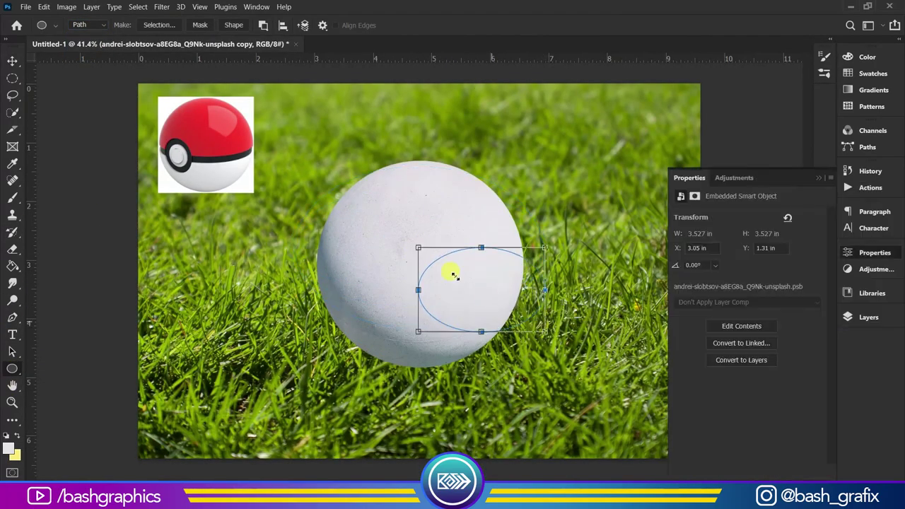
pyautogui.moveTo(284, 158); pyautogui.dragTo(554, 281)
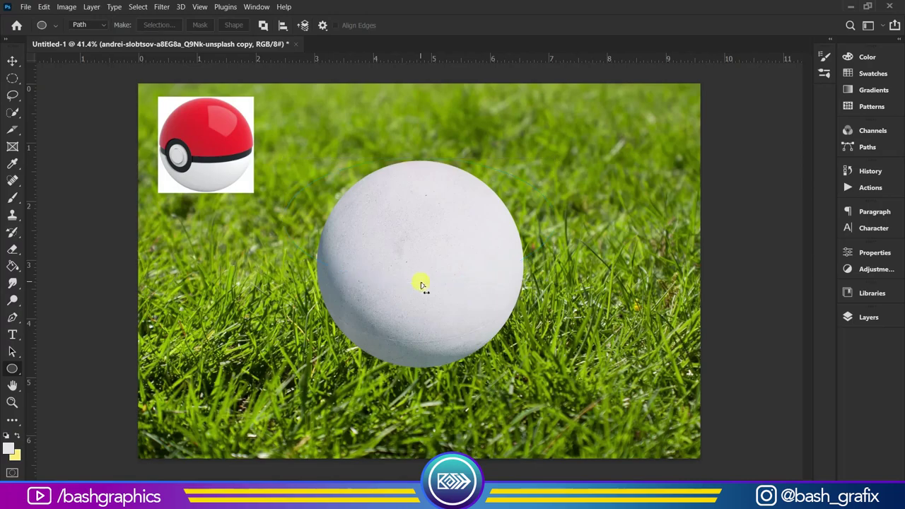
pyautogui.click(869, 317)
pyautogui.hotkey('ctrl', 'Return')
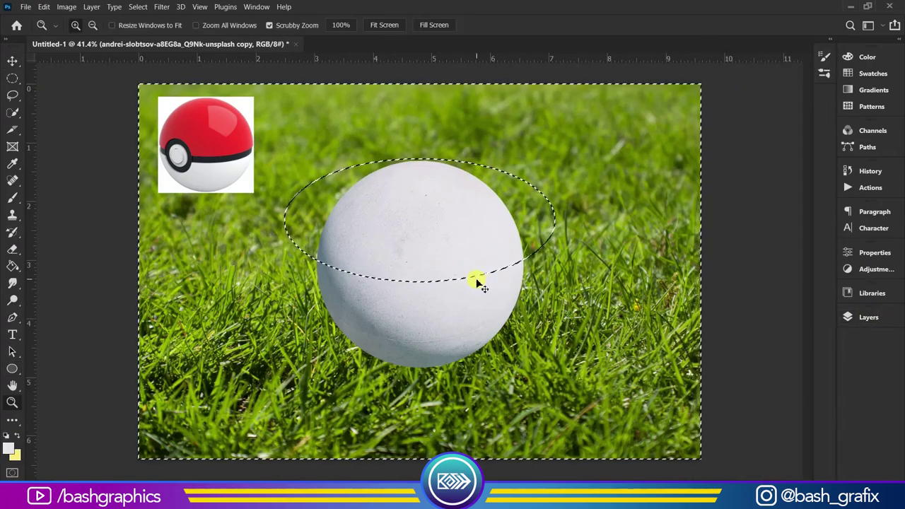
pyautogui.moveTo(419, 158); pyautogui.dragTo(419, 168)
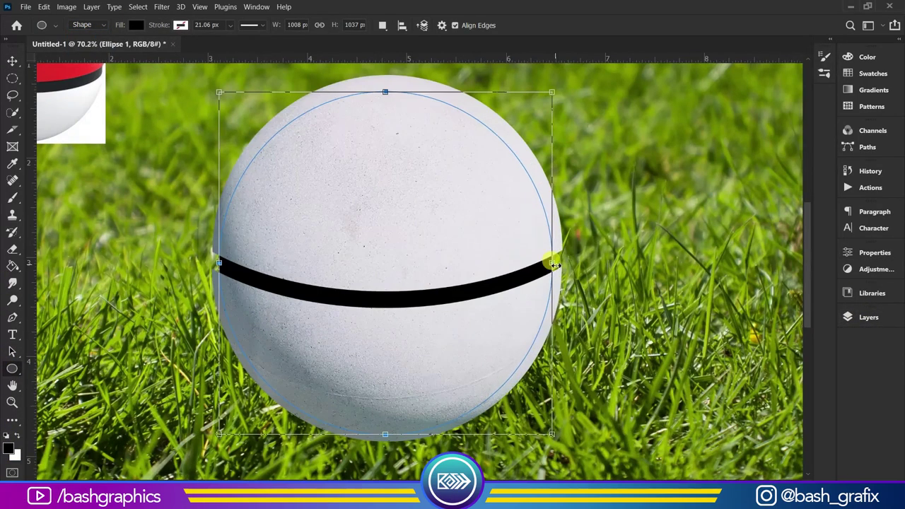
pyautogui.press('a')
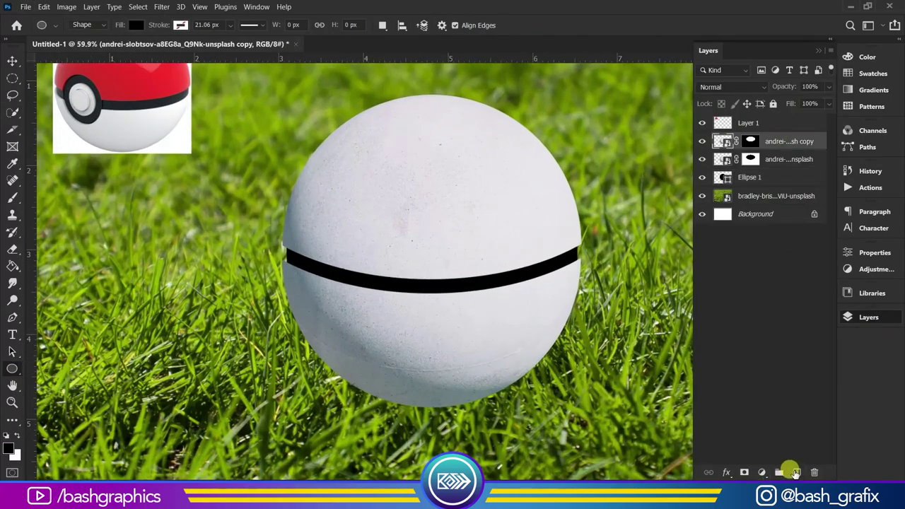
# Draw a grey circle on a new layer over the band's left end.
pyautogui.click(795, 473)
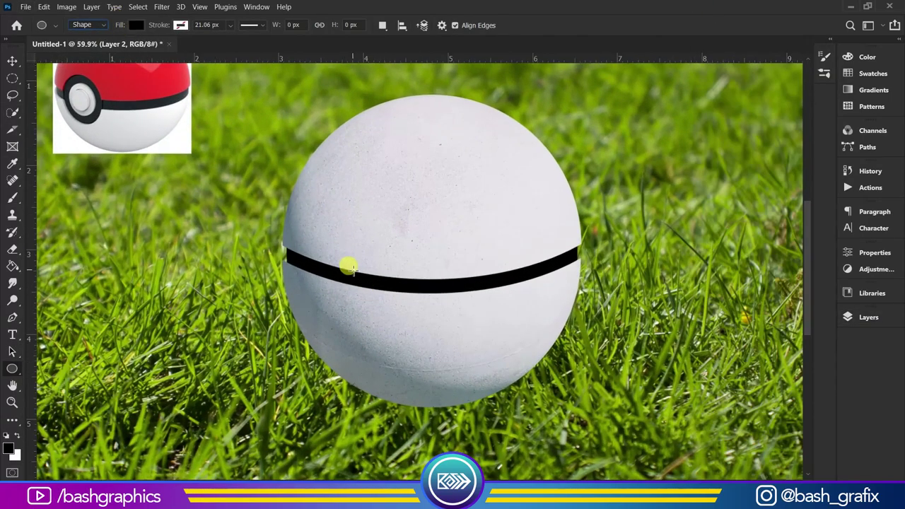
pyautogui.moveTo(380, 313); pyautogui.dragTo(380, 314)
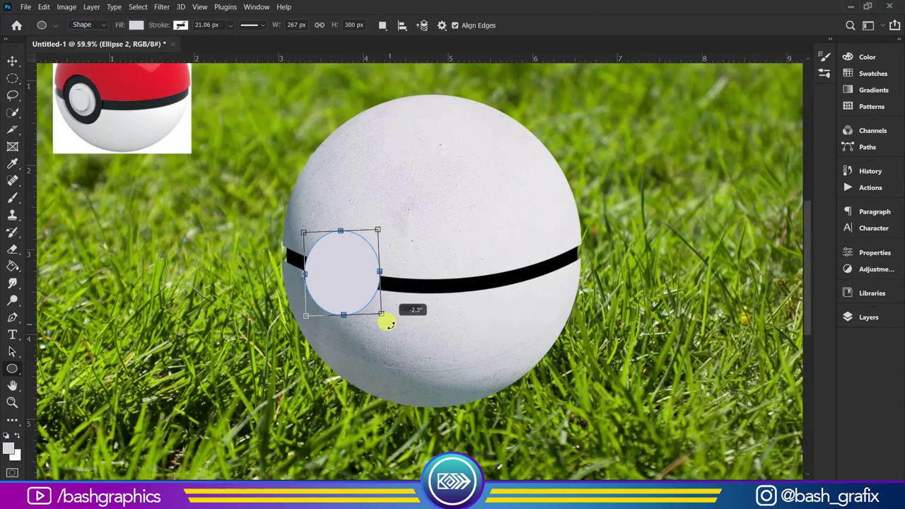
pyautogui.click(868, 317)
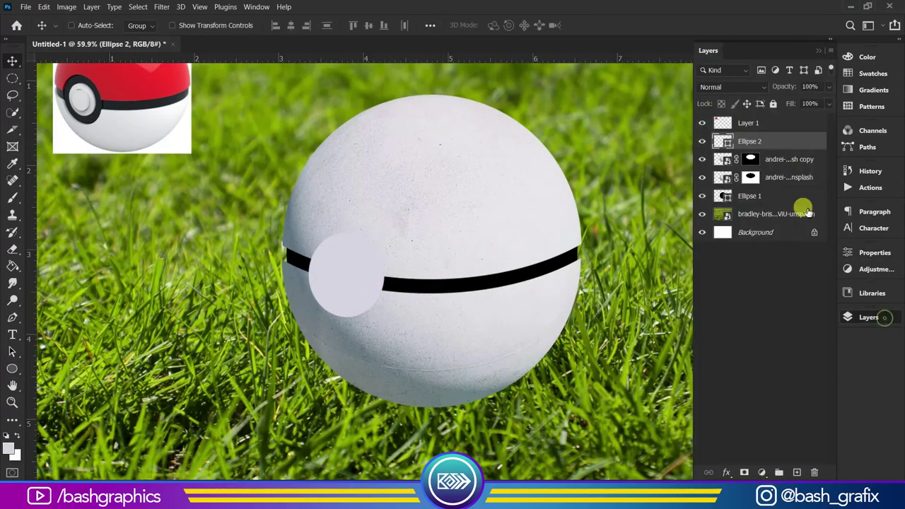
pyautogui.click(774, 156)
# Load a circular selection around the button onto the ball copy's layer mask.
pyautogui.rightClick(12, 369)
pyautogui.click(65, 380)
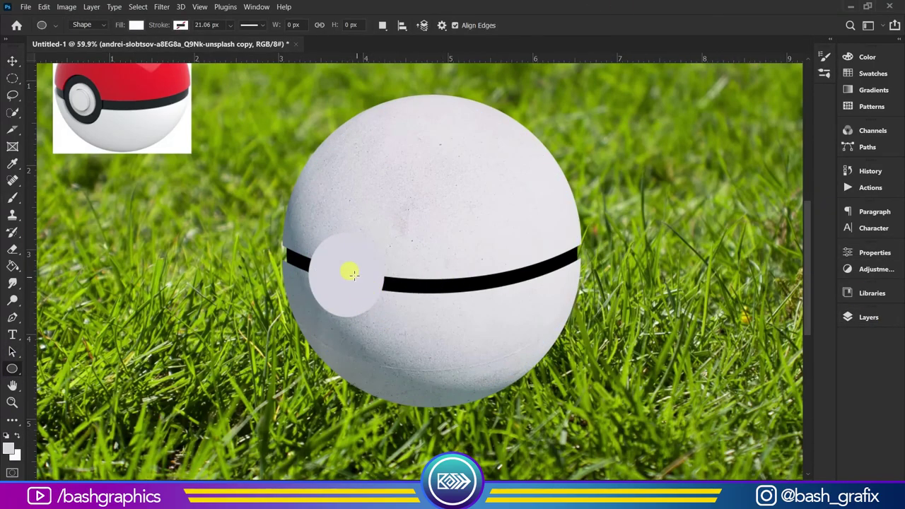
pyautogui.moveTo(345, 272); pyautogui.dragTo(393, 327)
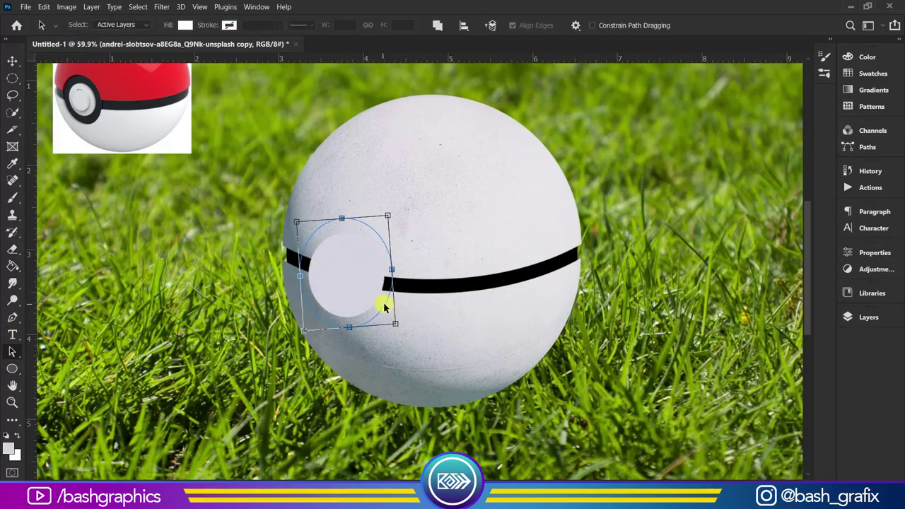
pyautogui.click(869, 317)
pyautogui.hotkey('ctrl', 'Return')
pyautogui.press('b')
pyautogui.click(744, 472)
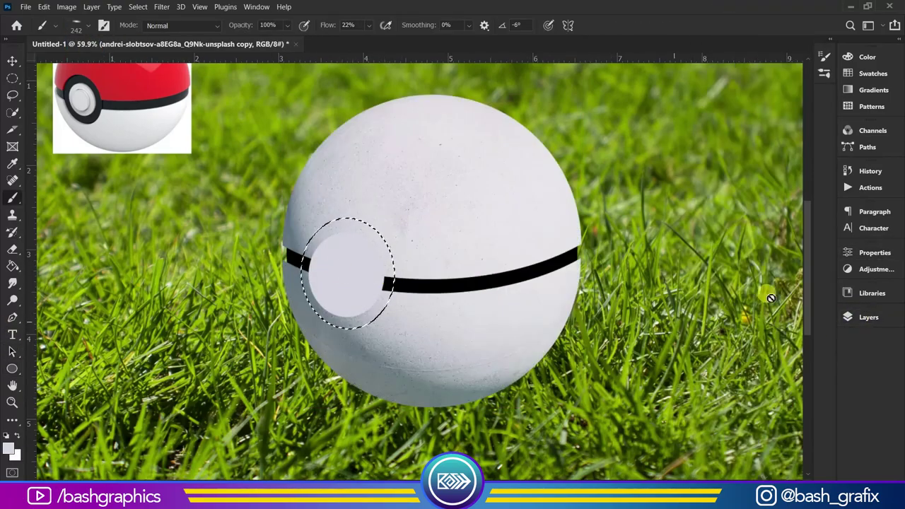
# Shift the grey circle right and tilt it to follow the band.
pyautogui.press('v')
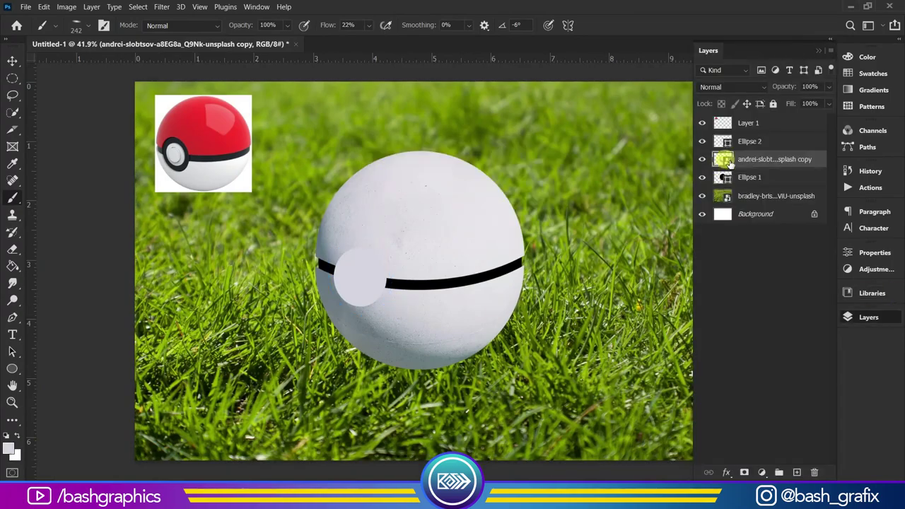
pyautogui.moveTo(374, 294); pyautogui.dragTo(393, 293)
pyautogui.scroll(2, 400, 296)
pyautogui.hotkey('ctrl', 't')
pyautogui.moveTo(424, 327); pyautogui.dragTo(419, 331)
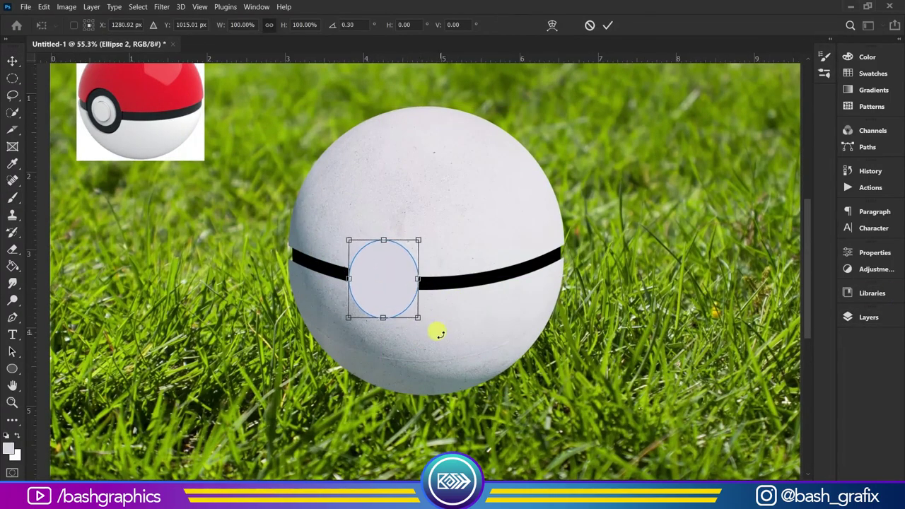
pyautogui.press('Return')
pyautogui.hotkey('ctrl', 't')
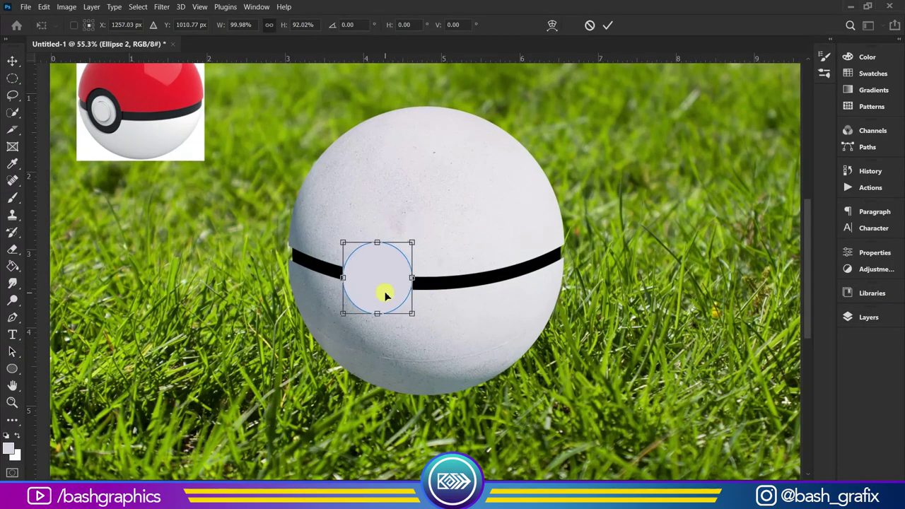
pyautogui.press('Return')
pyautogui.press('Return')
pyautogui.press('F7')
# Duplicate the grey circle, enlarge it into a black outer ring behind it.
pyautogui.click(774, 159)
pyautogui.click(749, 141)
pyautogui.hotkey('ctrl', 'j')
pyautogui.press('F7')
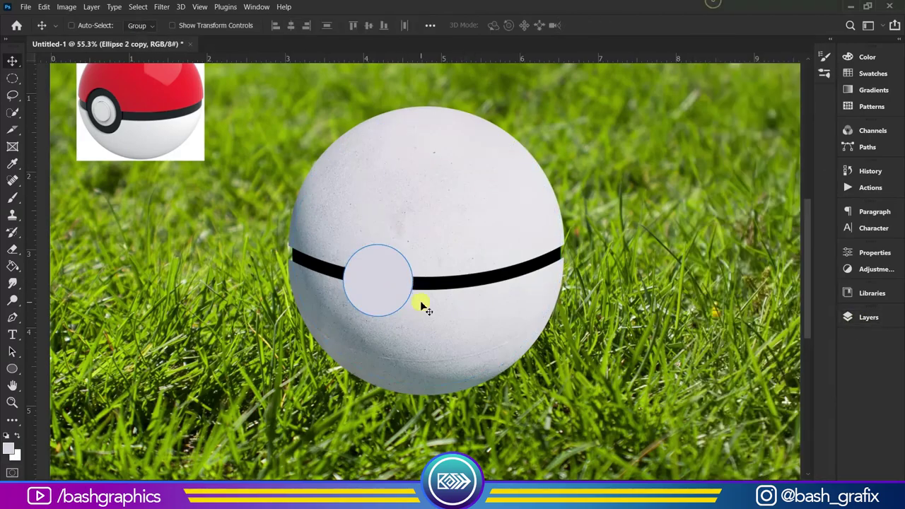
pyautogui.hotkey('ctrl', 't')
pyautogui.moveTo(413, 315); pyautogui.dragTo(428, 323)
pyautogui.click(12, 368)
pyautogui.click(187, 24)
pyautogui.click(141, 91)
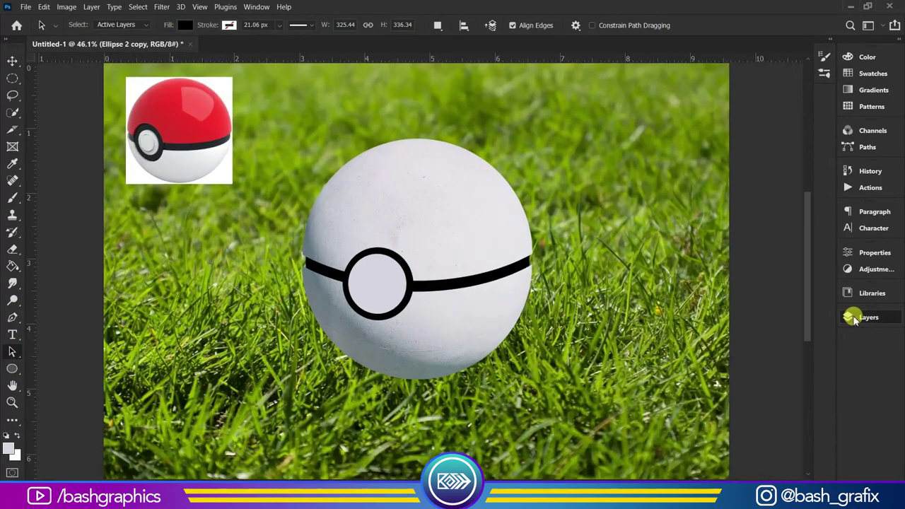
pyautogui.hotkey('ctrl', '+')
# Duplicate the circle again and shrink the copy into the inner button.
pyautogui.hotkey('ctrl', 't')
pyautogui.press('Return')
pyautogui.scroll(-2, 451, 338)
pyautogui.hotkey('ctrl', 'j')
pyautogui.press('F7')
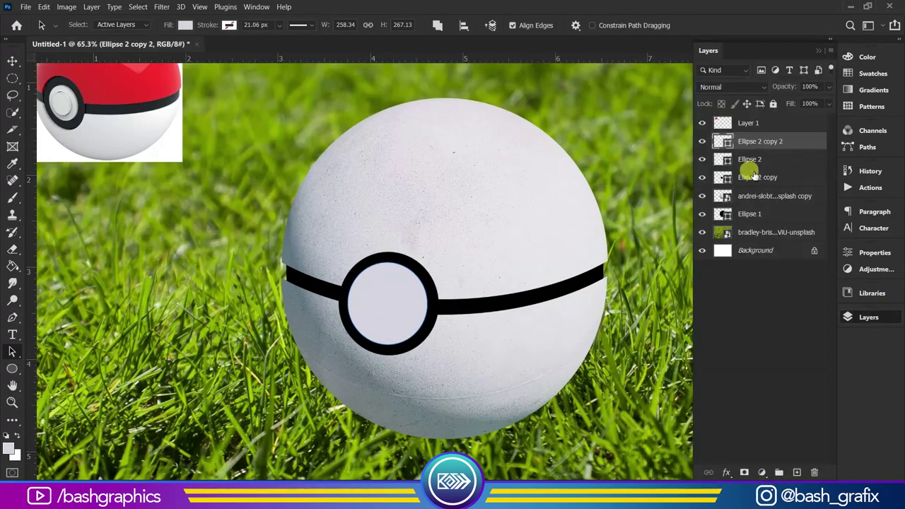
pyautogui.press('F7')
pyautogui.hotkey('ctrl', 't')
pyautogui.moveTo(427, 343); pyautogui.dragTo(412, 332)
# Enable Drop Shadow and Bevel & Emboss on the inner circle, starting with Emboss style.
pyautogui.press('Return')
pyautogui.press('F7')
pyautogui.doubleClick(792, 142)
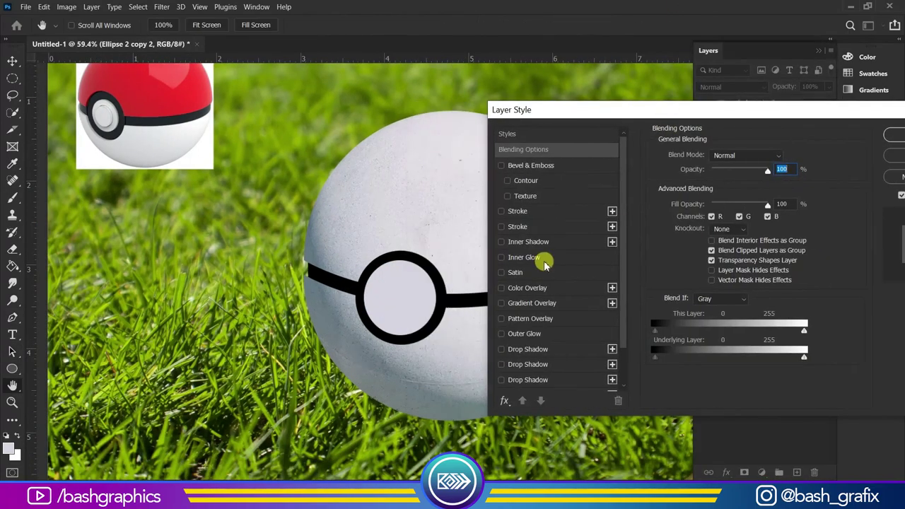
pyautogui.click(527, 349)
pyautogui.click(530, 165)
pyautogui.click(733, 155)
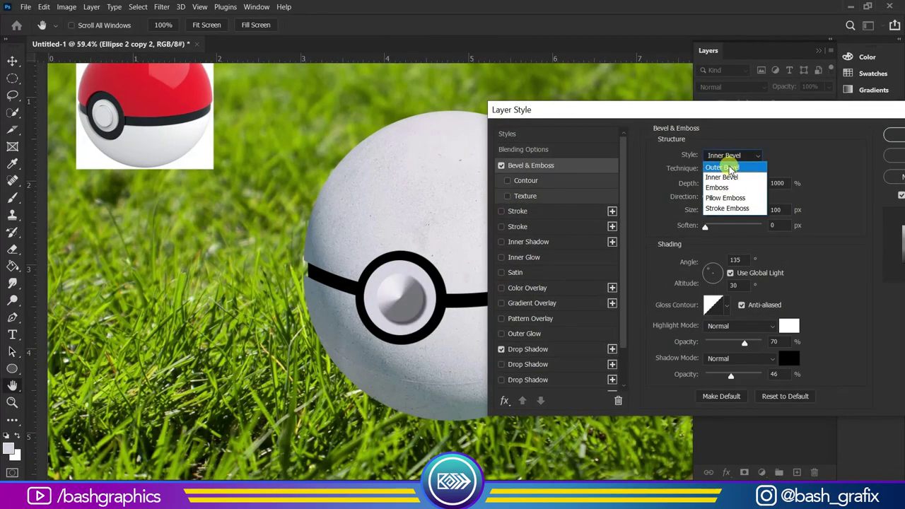
pyautogui.click(735, 176)
# Deepen the bevel, try Pillow Emboss and another style, and reduce the bevel size.
pyautogui.moveTo(709, 184)
pyautogui.mouseDown()
pyautogui.moveTo(721, 183)
pyautogui.moveTo(709, 210)
pyautogui.mouseUp()
pyautogui.click(734, 154)
pyautogui.click(725, 198)
pyautogui.click(731, 155)
pyautogui.click(725, 167)
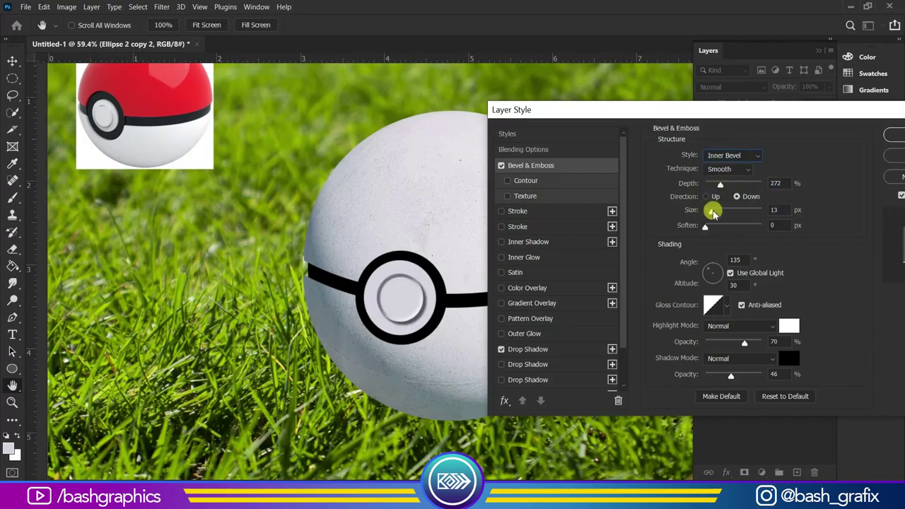
pyautogui.press('Down')
pyautogui.press('Down')
pyautogui.press('Down')
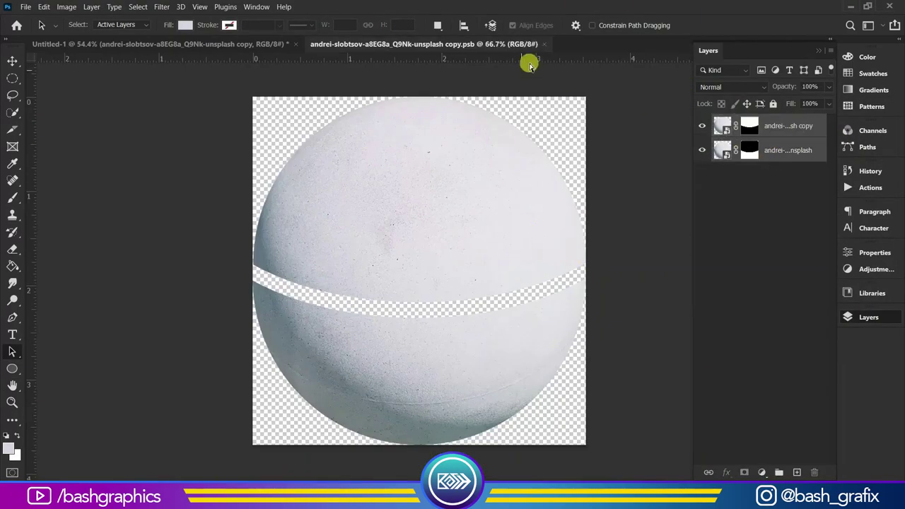
# Return to the Untitled-1 image and select the Ellipse 2 copy layer.
pyautogui.click(538, 43)
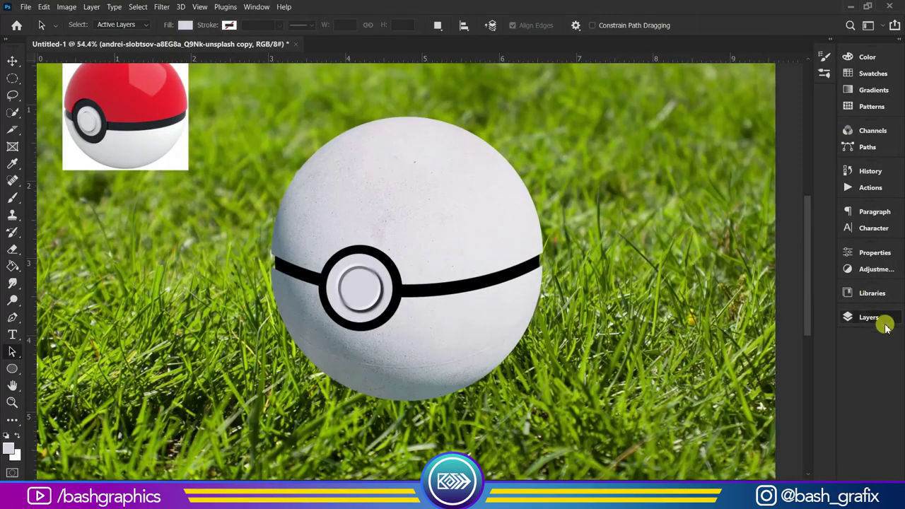
pyautogui.click(869, 317)
pyautogui.click(775, 234)
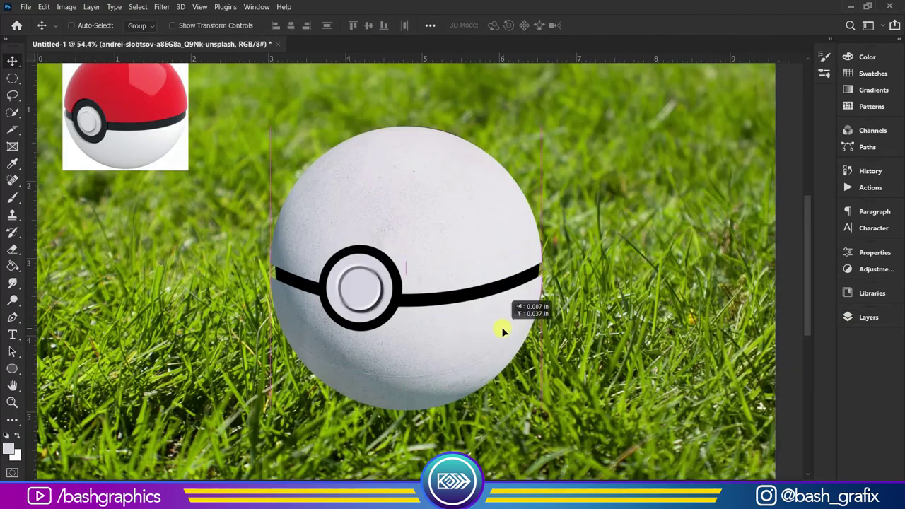
pyautogui.click(789, 218)
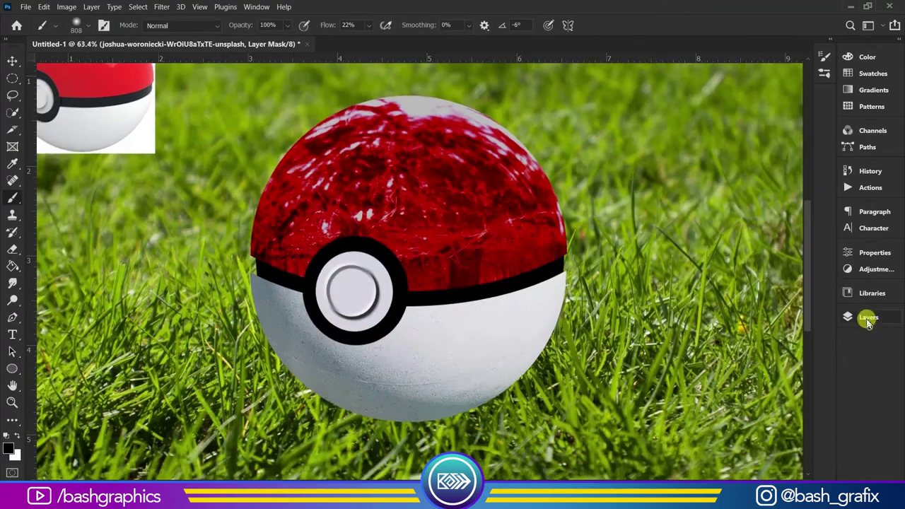
# Set up Exposure shading on the ball, ending on the Exposure 2 layer mask.
pyautogui.click(869, 317)
pyautogui.click(759, 252)
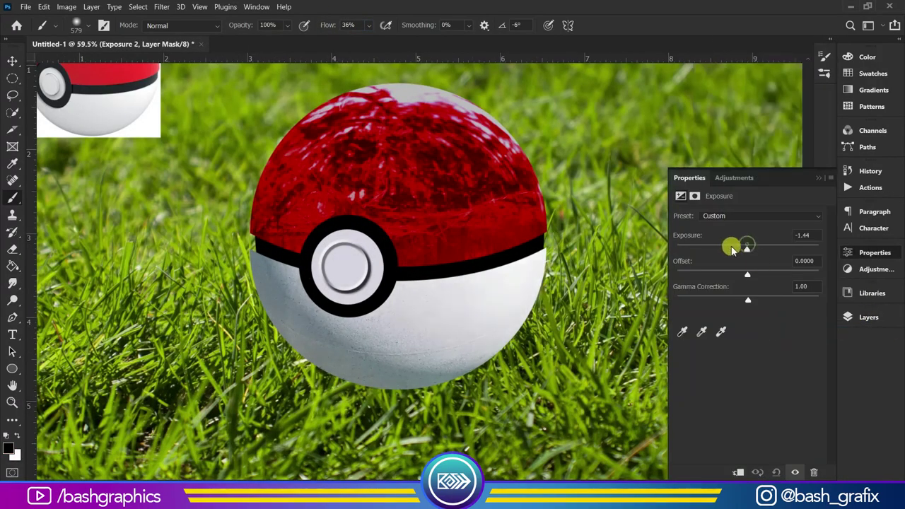
pyautogui.click(437, 344)
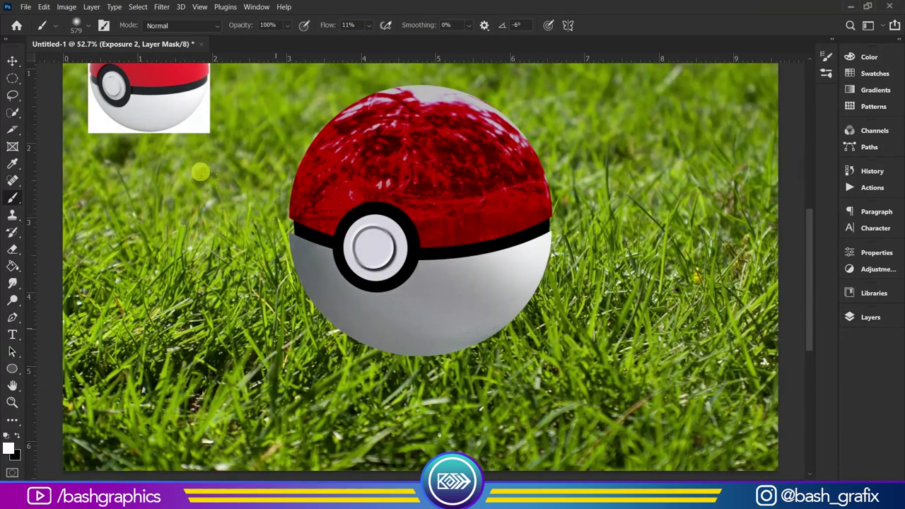
pyautogui.moveTo(530, 256); pyautogui.dragTo(465, 190)
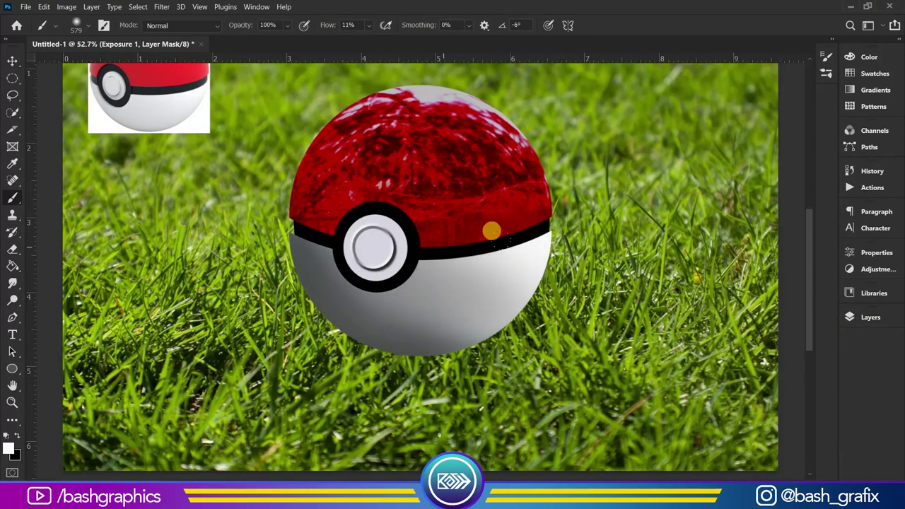
pyautogui.scroll(-2, 436, 279)
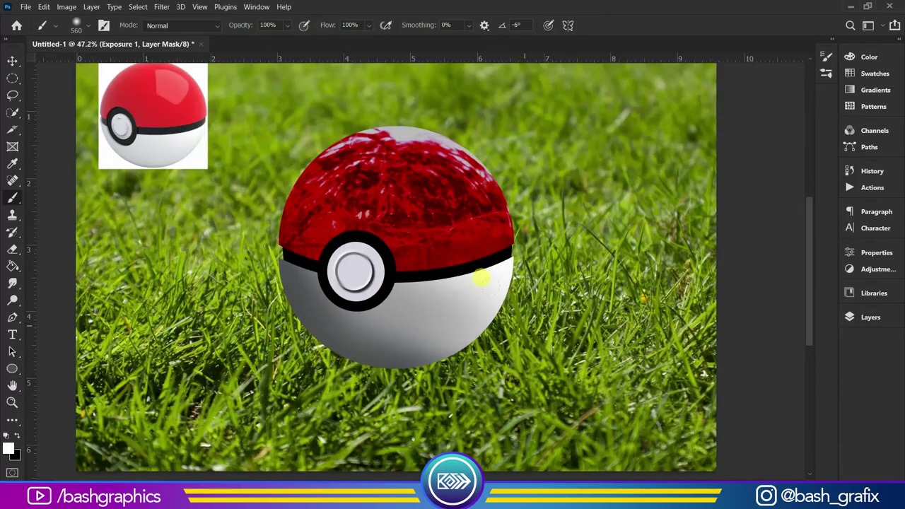
pyautogui.click(762, 323)
# On Layer 3, paint a soft shadow around the button ring with a ~228 px brush.
pyautogui.scroll(-1, 427, 257)
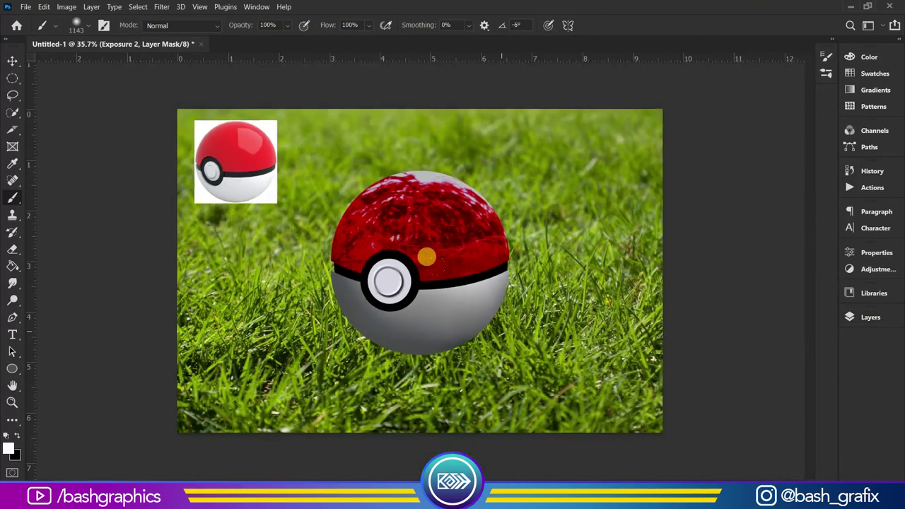
pyautogui.scroll(4, 279, 303)
pyautogui.scroll(3, 261, 287)
pyautogui.scroll(-1, 502, 422)
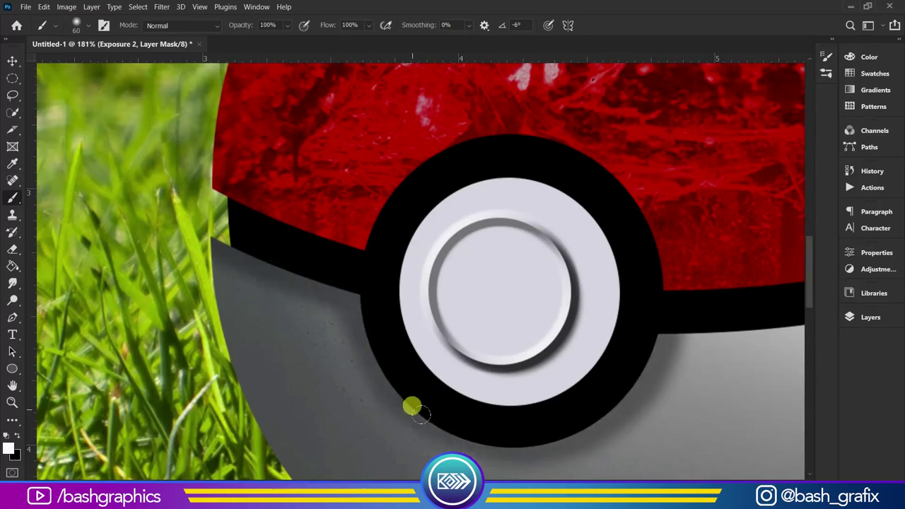
pyautogui.scroll(-3, 295, 338)
pyautogui.scroll(2, 514, 370)
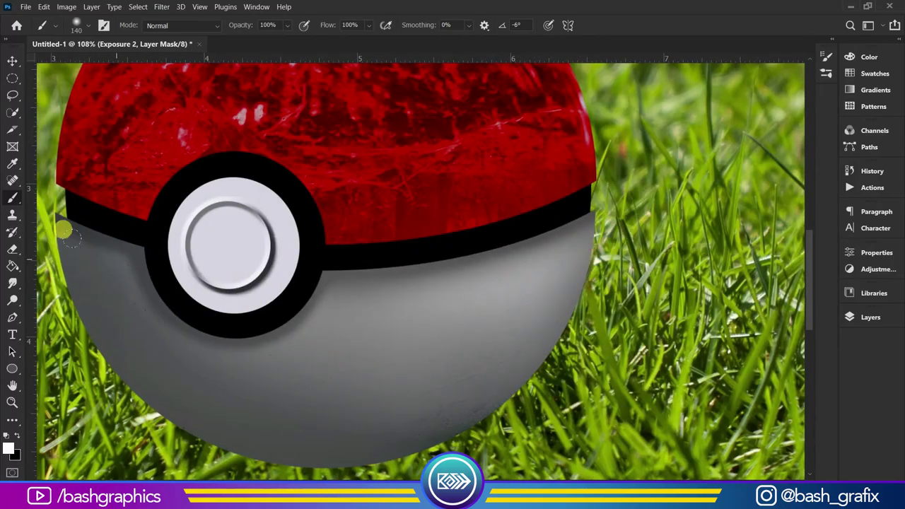
pyautogui.scroll(-3, 64, 230)
pyautogui.click(859, 316)
pyautogui.click(770, 321)
pyautogui.click(859, 316)
pyautogui.scroll(2, 540, 281)
pyautogui.scroll(3, 257, 228)
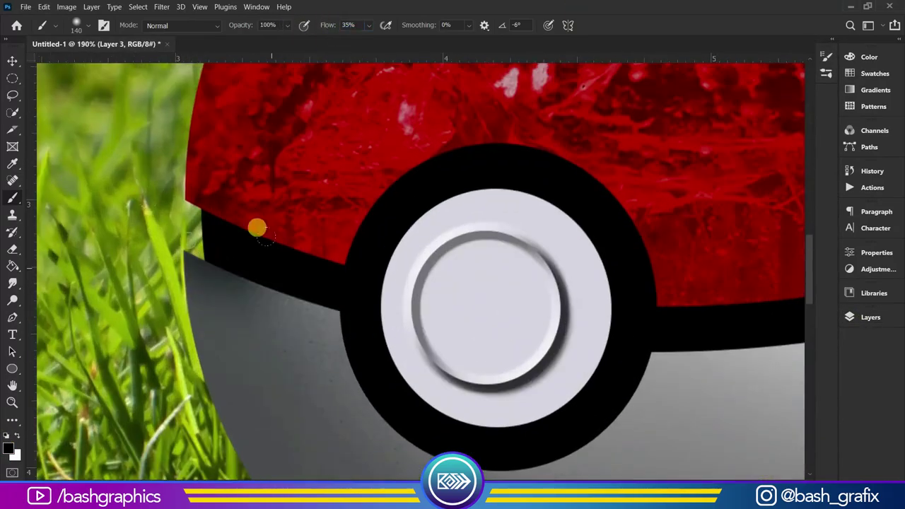
pyautogui.scroll(-1, 330, 238)
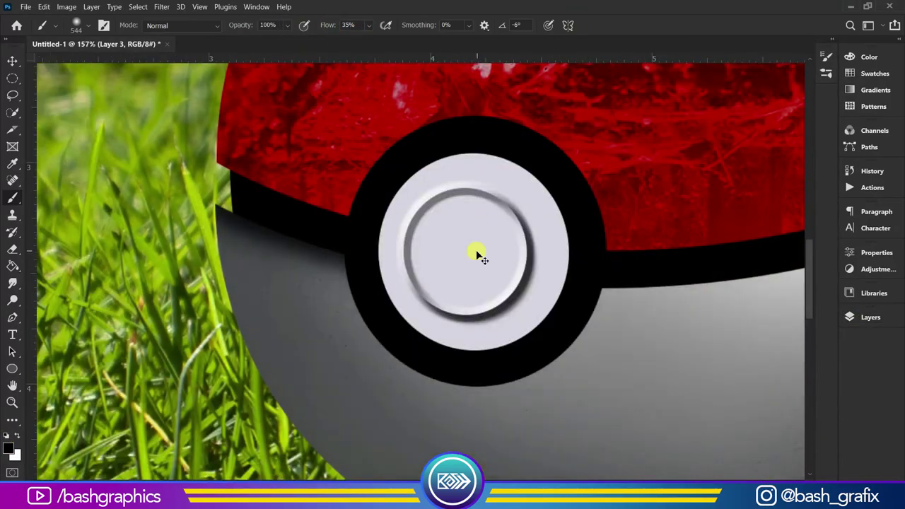
pyautogui.moveTo(476, 253)
pyautogui.mouseDown()
pyautogui.moveTo(370, 158)
pyautogui.moveTo(332, 202)
pyautogui.mouseUp()
pyautogui.moveTo(485, 344); pyautogui.dragTo(323, 238)
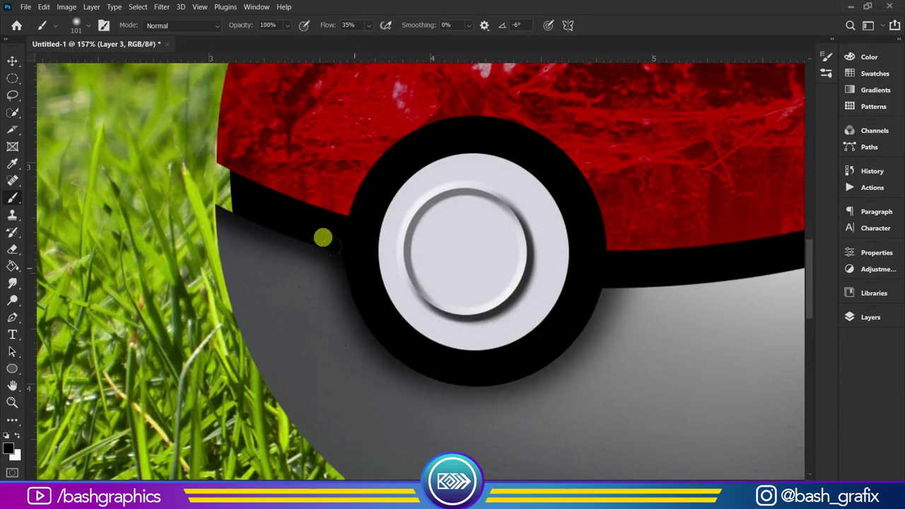
# Paint along the black band's lower edge, erasing and undoing a stray stroke left of the button.
pyautogui.scroll(-1, 550, 275)
pyautogui.scroll(-2, 471, 330)
pyautogui.scroll(1, 471, 330)
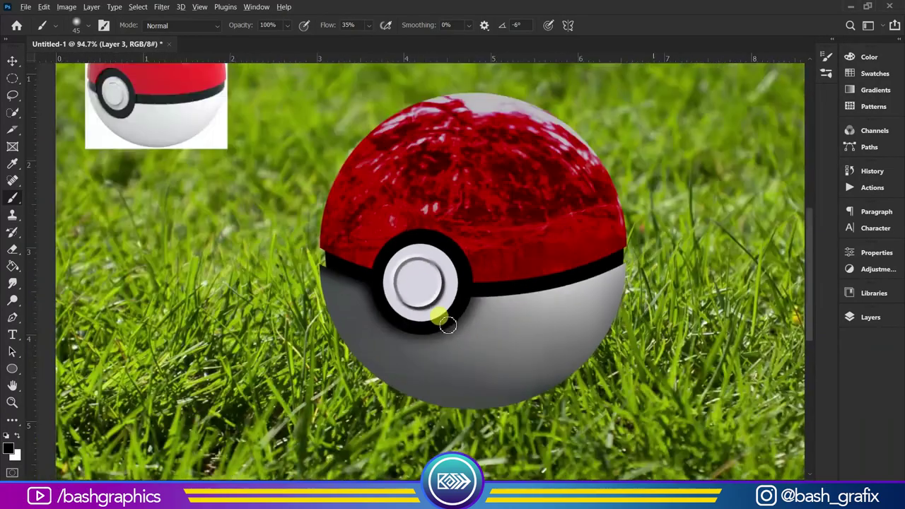
pyautogui.scroll(1, 550, 362)
pyautogui.scroll(2, 551, 361)
pyautogui.press('e')
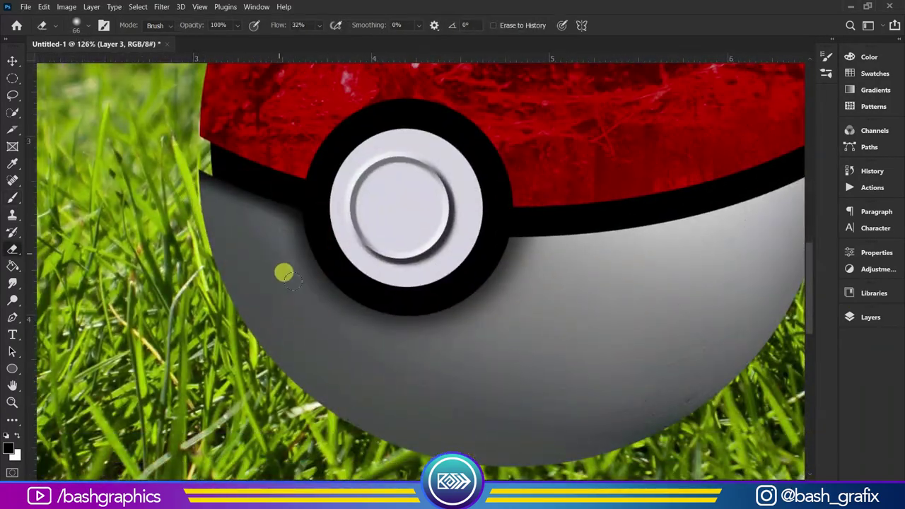
pyautogui.scroll(-1, 532, 311)
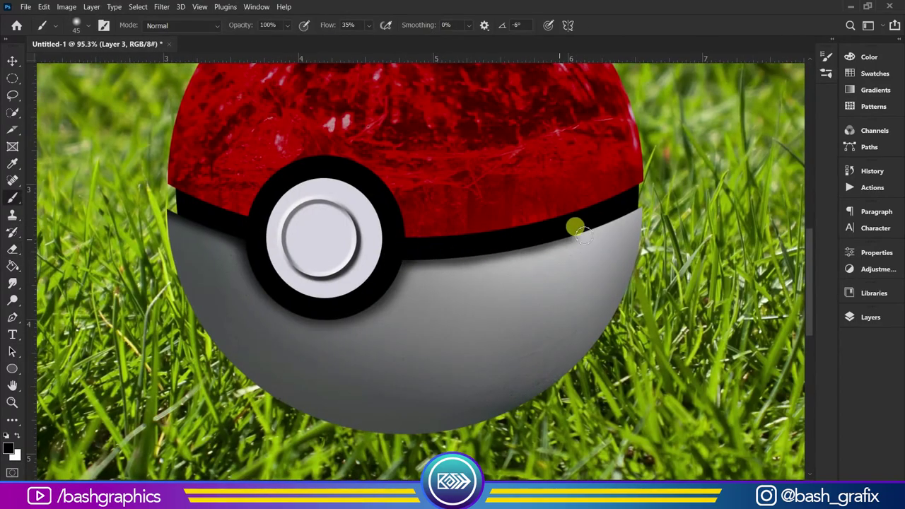
pyautogui.moveTo(408, 276); pyautogui.dragTo(624, 185)
pyautogui.press('e')
pyautogui.scroll(1, 616, 212)
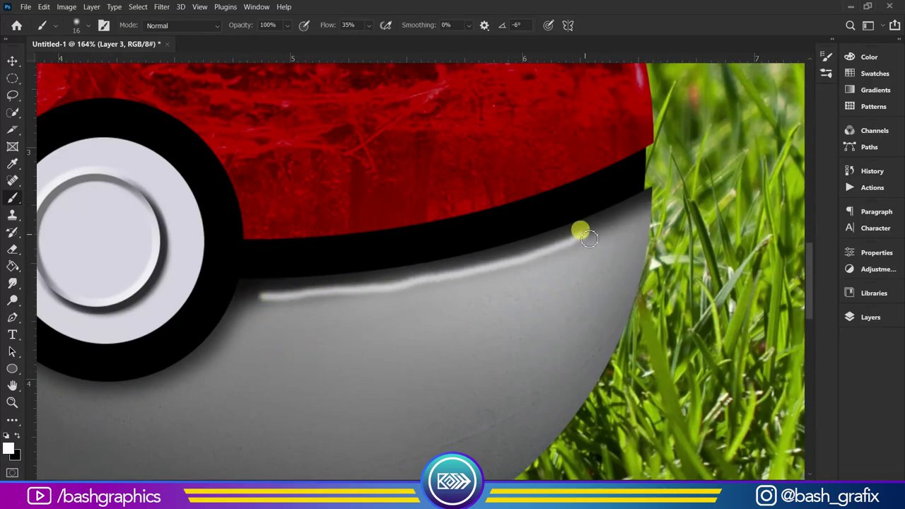
pyautogui.scroll(-4, 542, 314)
pyautogui.scroll(4, 418, 287)
pyautogui.hotkey('ctrl', 'z')
pyautogui.scroll(-3, 322, 327)
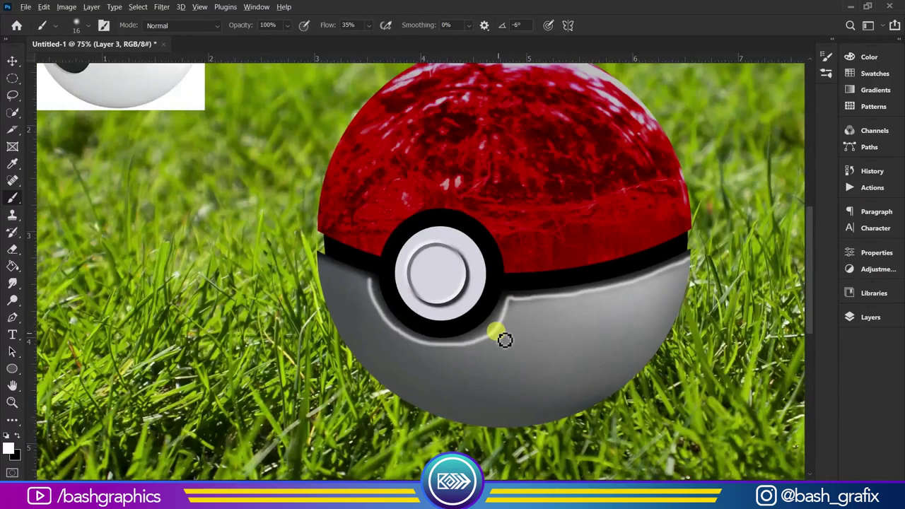
pyautogui.scroll(4, 503, 337)
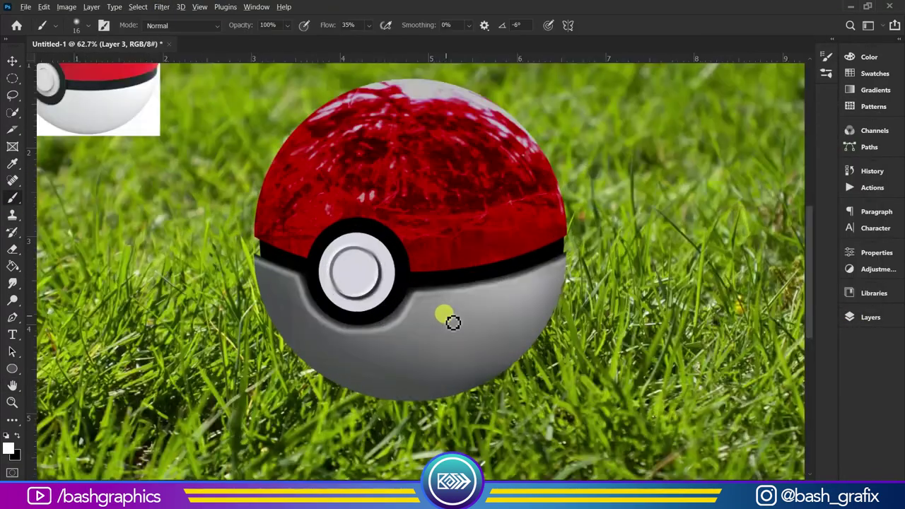
pyautogui.scroll(3, 570, 262)
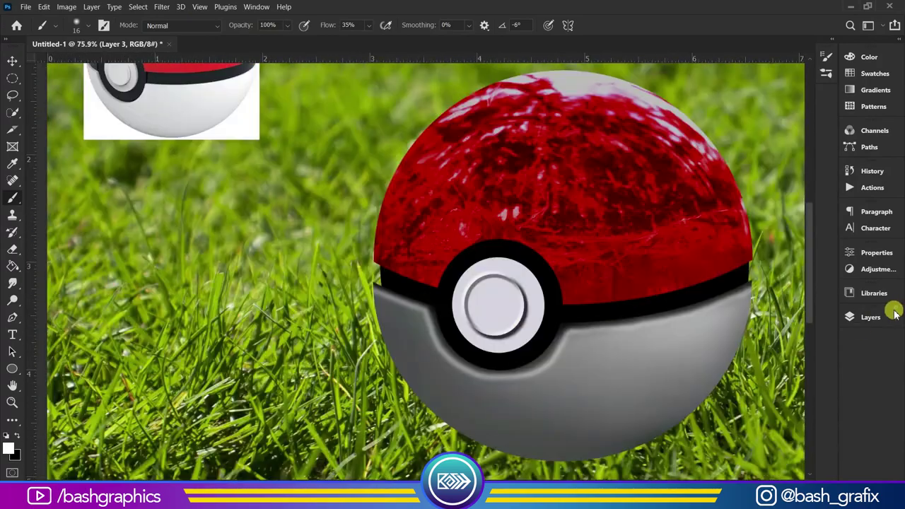
pyautogui.click(871, 317)
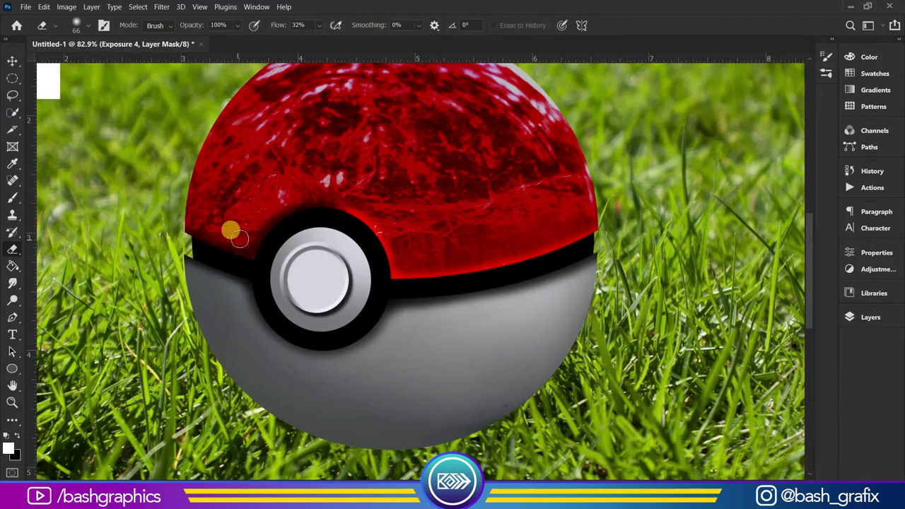
# Make Layer 4 the active layer for tracing the groove.
pyautogui.scroll(-3, 425, 255)
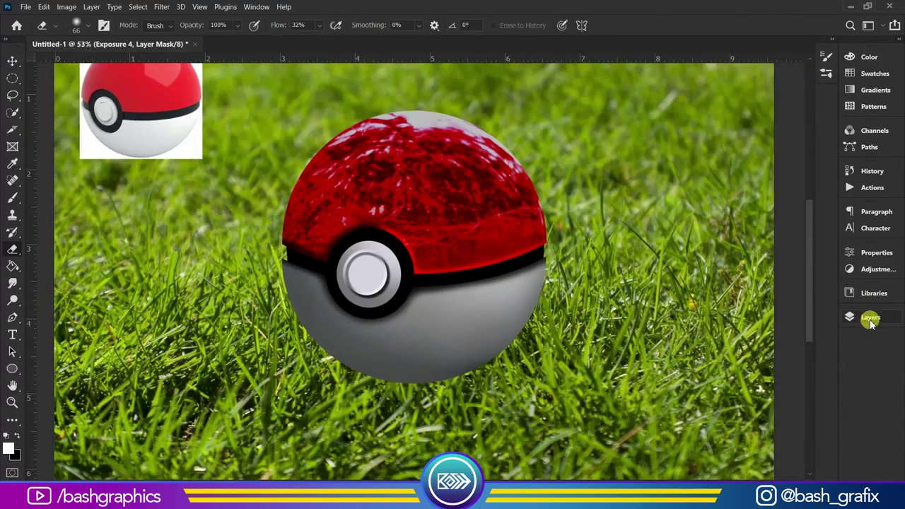
pyautogui.click(871, 317)
pyautogui.click(767, 380)
pyautogui.scroll(2, 61, 274)
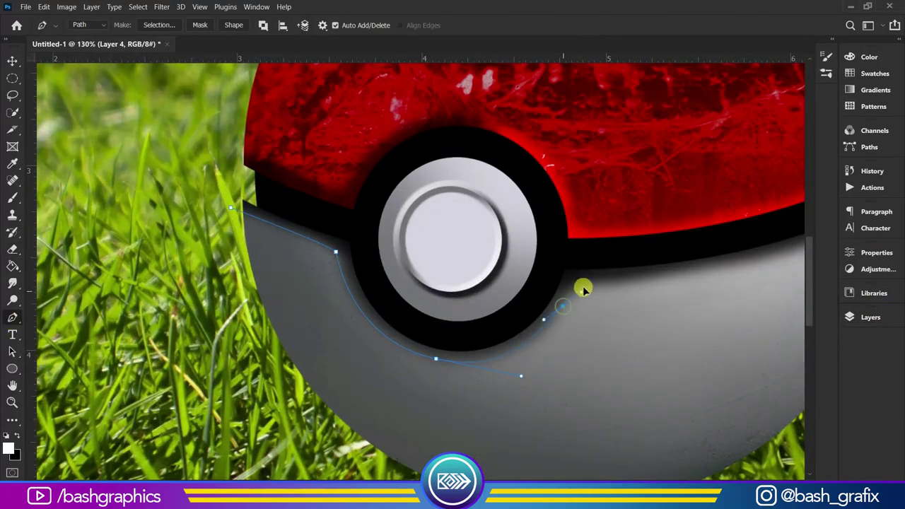
# Load the traced groove path as a selection, brush along it, and deselect.
pyautogui.hscroll(5, 348, 307)
pyautogui.scroll(-3, 618, 253)
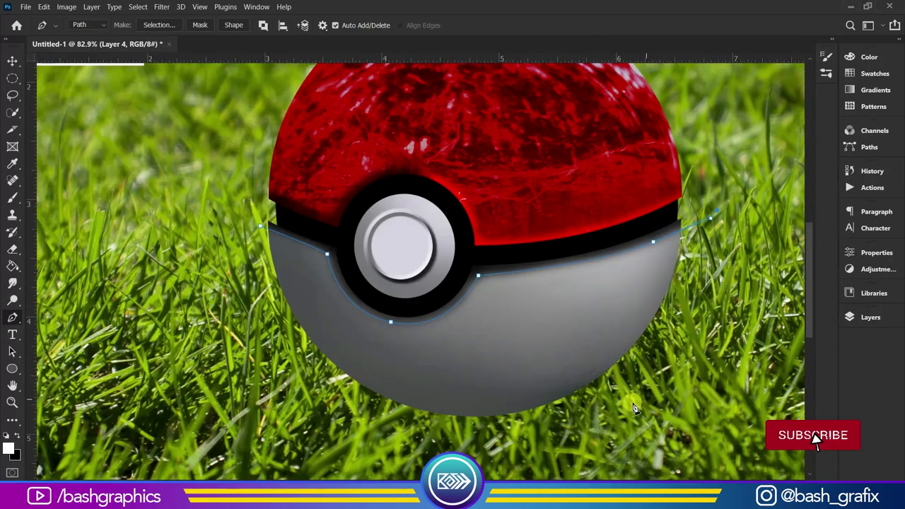
pyautogui.hotkey('ctrl', 'Return')
pyautogui.press('b')
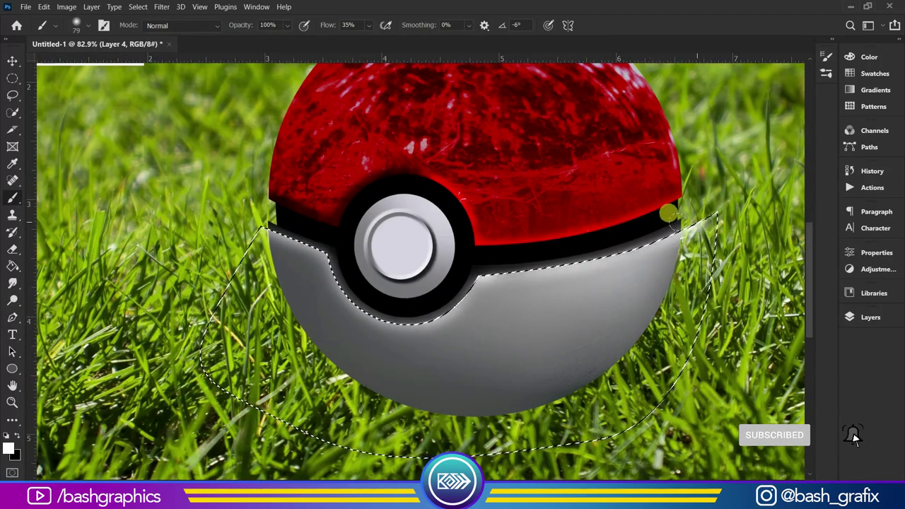
pyautogui.hotkey('ctrl', 'd')
pyautogui.scroll(-2, 636, 254)
pyautogui.scroll(-2, 602, 292)
# Erase stray groove shading, then select the Ellipse 1 layer.
pyautogui.press('e')
pyautogui.scroll(4, 602, 293)
pyautogui.scroll(4, 437, 316)
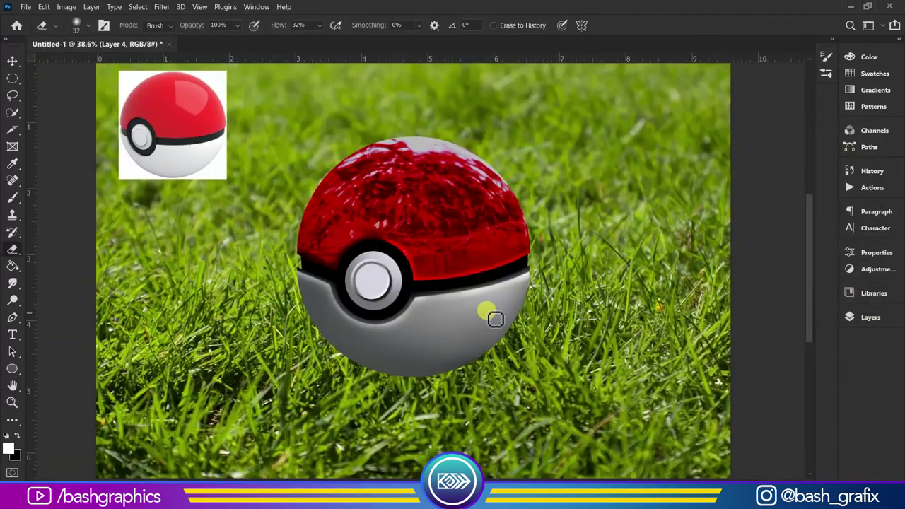
pyautogui.click(871, 317)
pyautogui.click(702, 418)
# Move the Ellipse 2 copy ring lower and give it a blue Color Overlay and Outer Glow.
pyautogui.moveTo(774, 183); pyautogui.dragTo(773, 419)
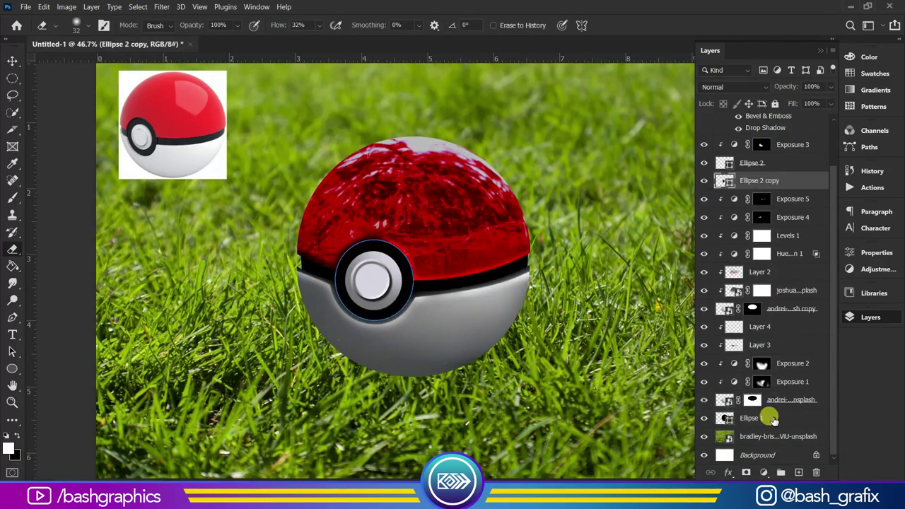
pyautogui.doubleClick(769, 408)
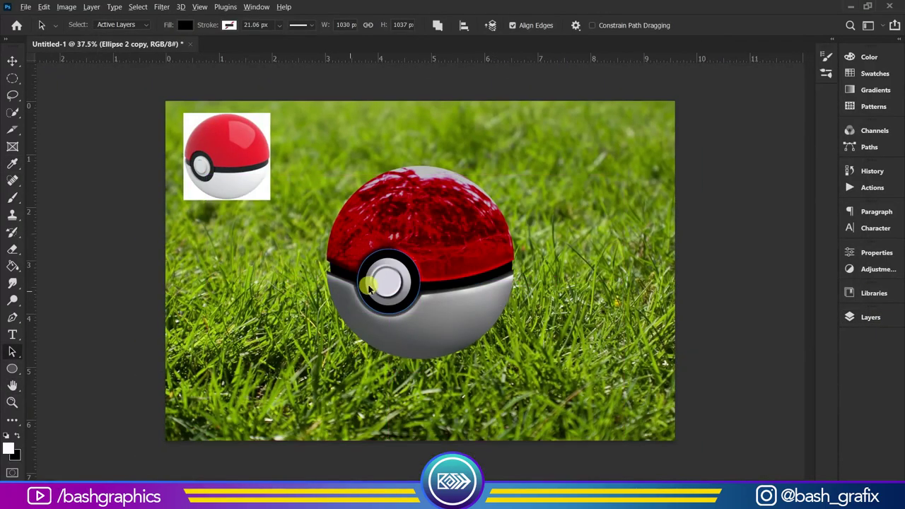
pyautogui.scroll(3, 368, 286)
# Hide the Drop Shadow effect on the ball's top layer.
pyautogui.click(871, 317)
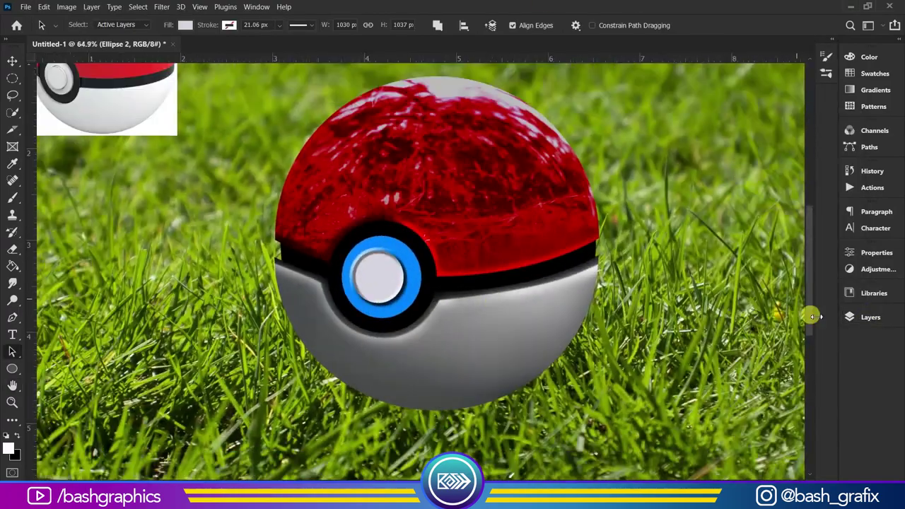
pyautogui.click(871, 317)
pyautogui.doubleClick(752, 239)
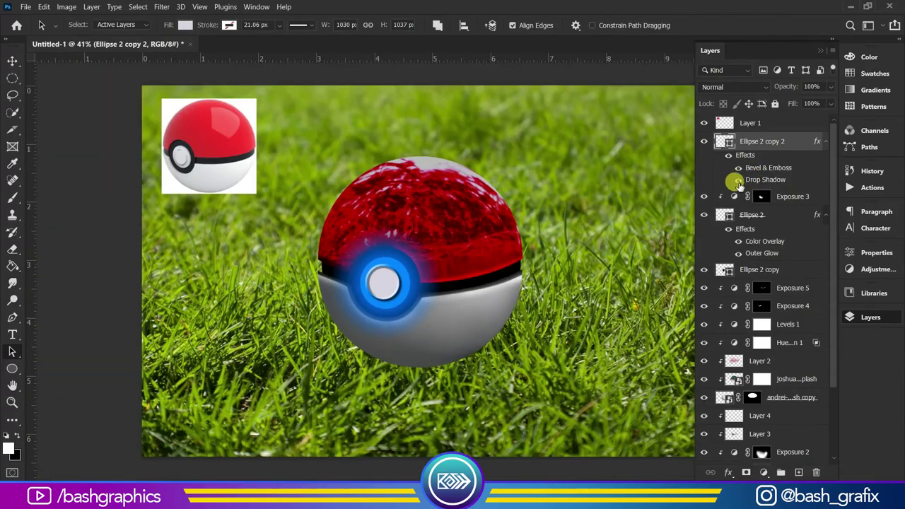
pyautogui.click(738, 180)
pyautogui.scroll(1, 447, 313)
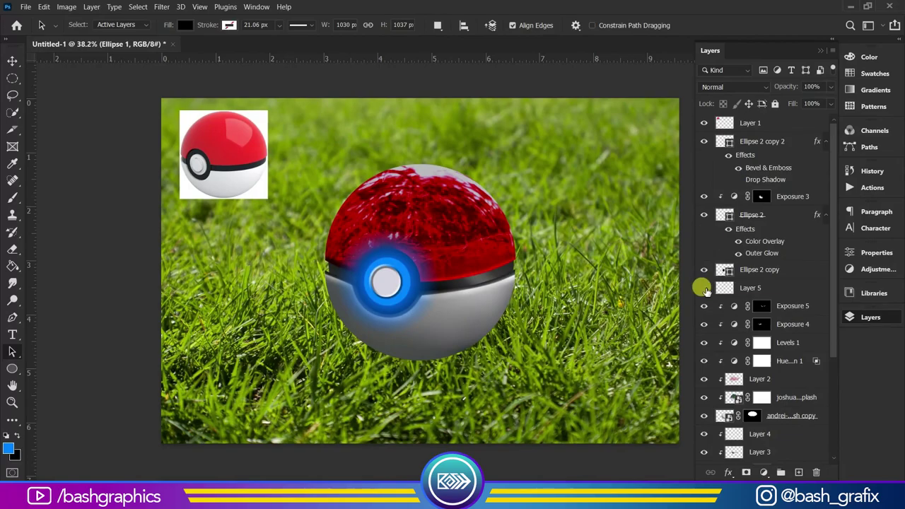
# Hide the reference ball on Layer 1 and duplicate the selected Poké Ball layers.
pyautogui.click(704, 122)
pyautogui.keyDown('shift'); pyautogui.click(770, 378); pyautogui.keyUp('shift')
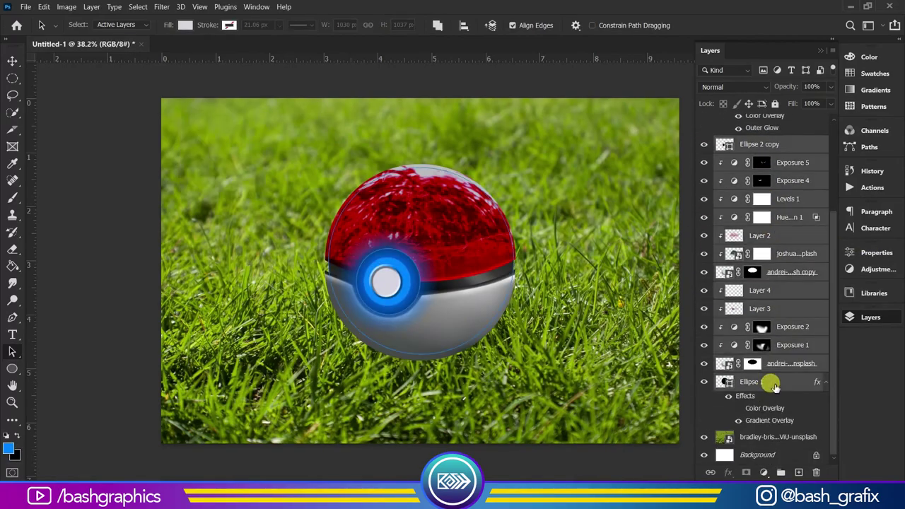
pyautogui.hotkey('ctrl', 'j')
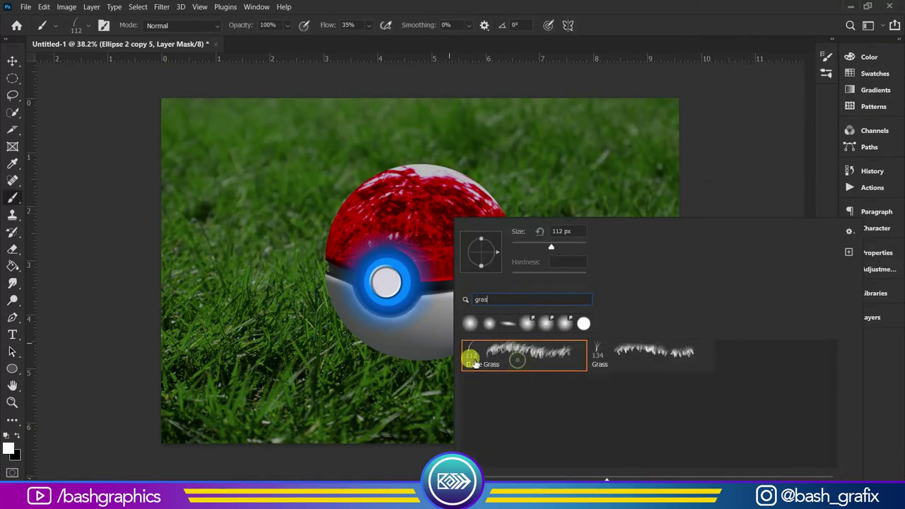
pyautogui.doubleClick(475, 363)
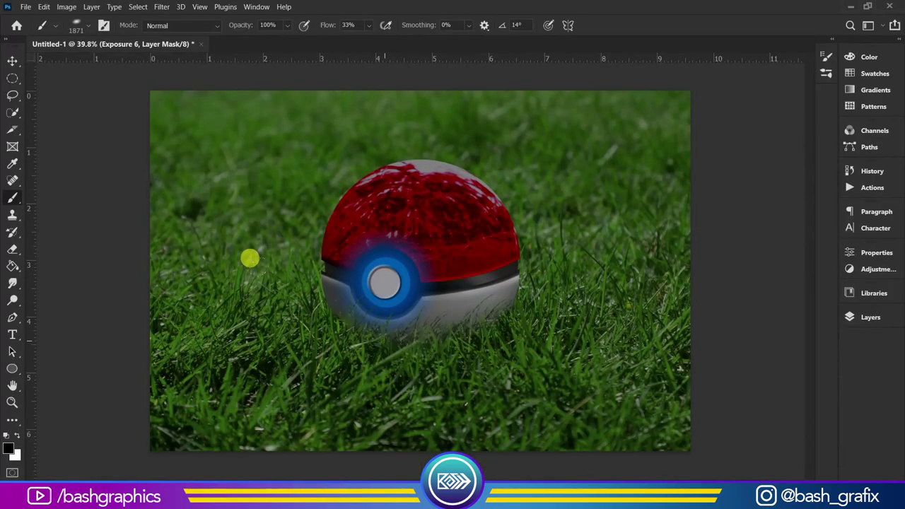
# Paint a darkening shadow onto the Exposure 6 mask beneath the Poké Ball.
pyautogui.press('x')
pyautogui.moveTo(249, 259); pyautogui.dragTo(341, 364)
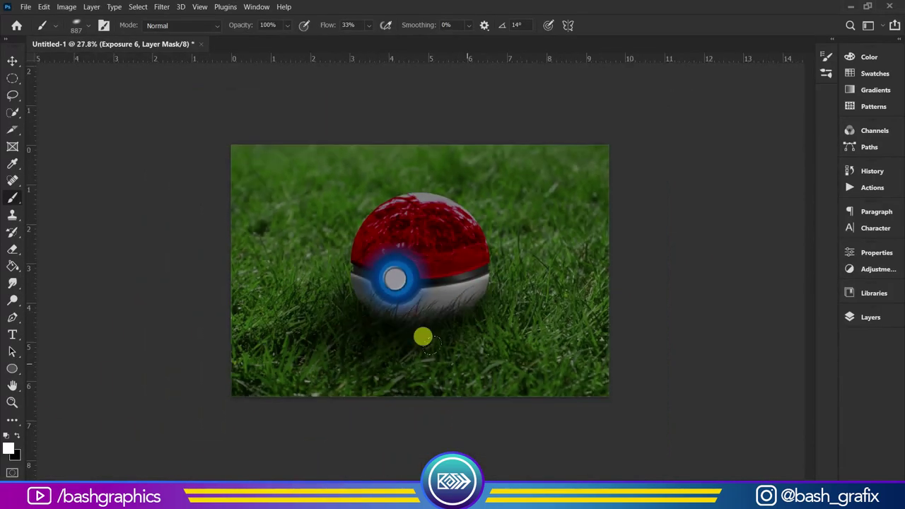
pyautogui.press('x')
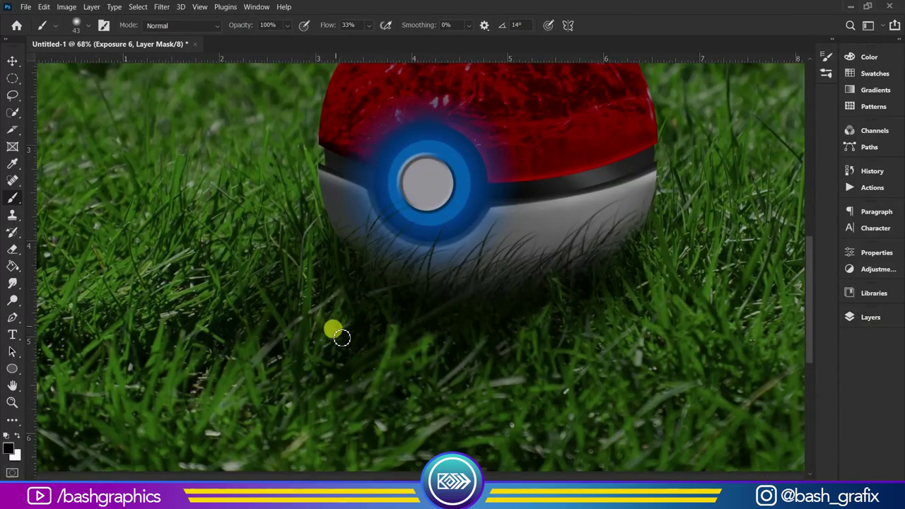
pyautogui.hotkey('ctrl', '0')
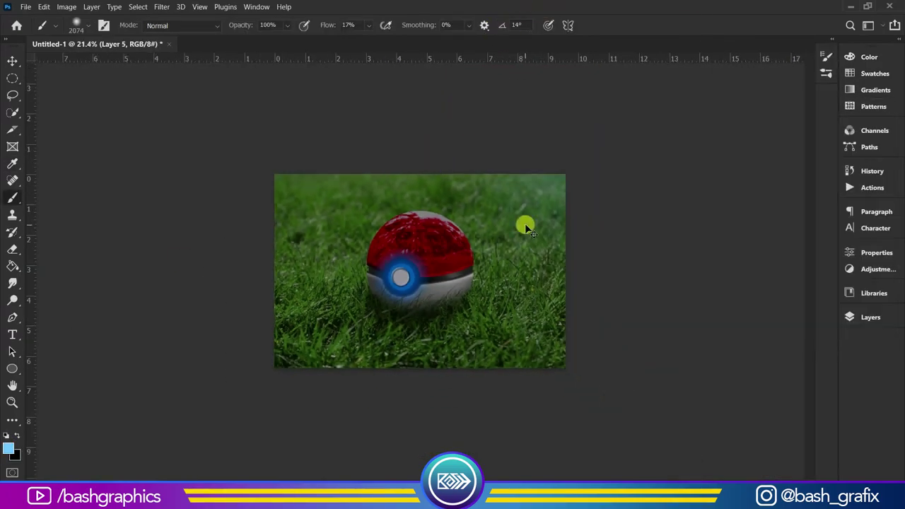
# Shrink the brush to about 145 px and add a new empty layer above Layer 5.
pyautogui.scroll(3, 562, 161)
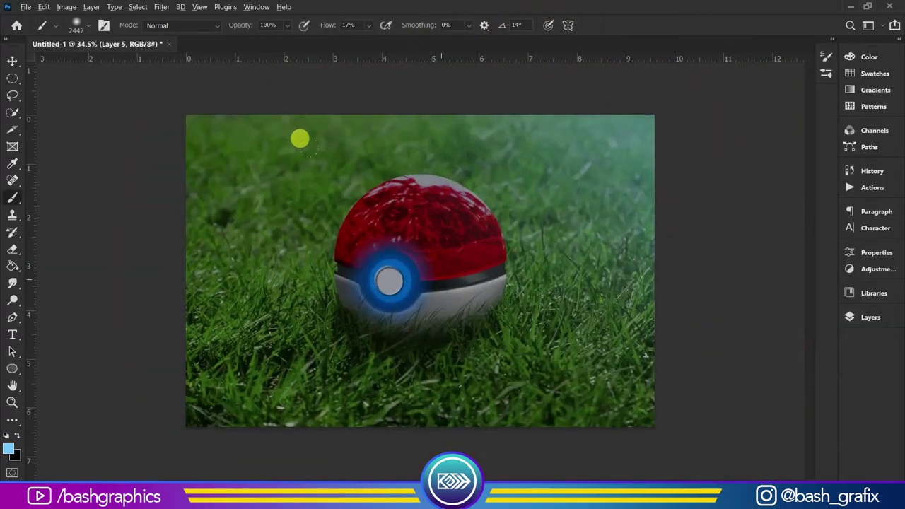
pyautogui.scroll(-4, 484, 309)
pyautogui.scroll(3, 83, 318)
pyautogui.scroll(3, 467, 202)
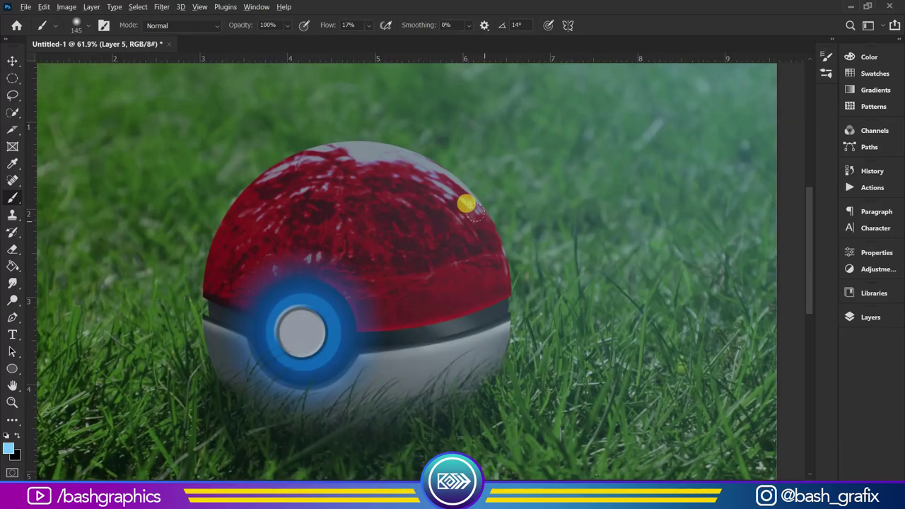
pyautogui.moveTo(495, 226); pyautogui.dragTo(485, 256)
pyautogui.click(871, 317)
pyautogui.hotkey('ctrl', 'shift', 'alt', 'n')
pyautogui.click(870, 317)
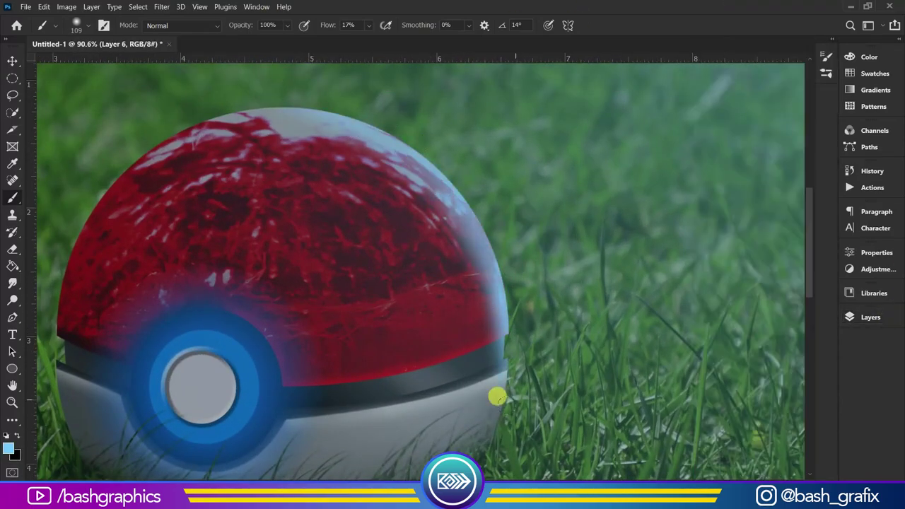
# Give Layer 6 a cyan Color Overlay for the ball's rim light.
pyautogui.scroll(-2, 497, 398)
pyautogui.scroll(-3, 404, 89)
pyautogui.scroll(1, 403, 66)
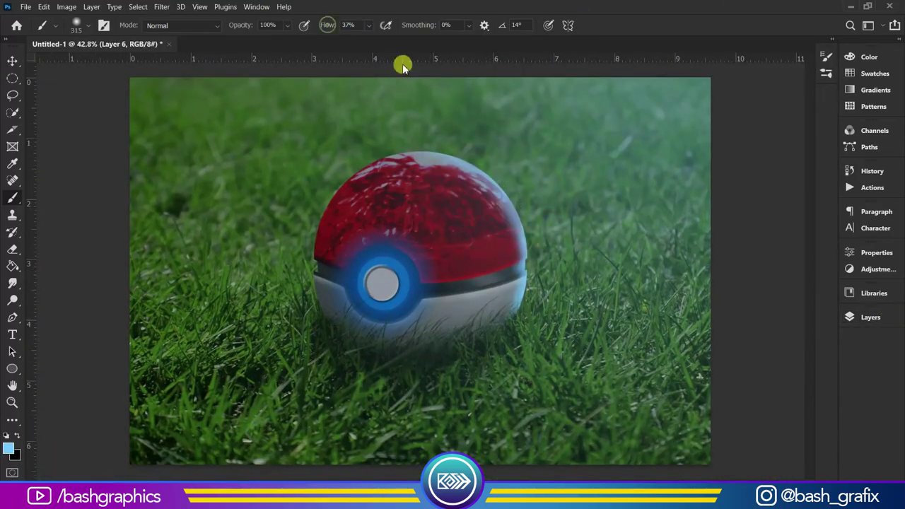
pyautogui.click(870, 317)
pyautogui.doubleClick(809, 156)
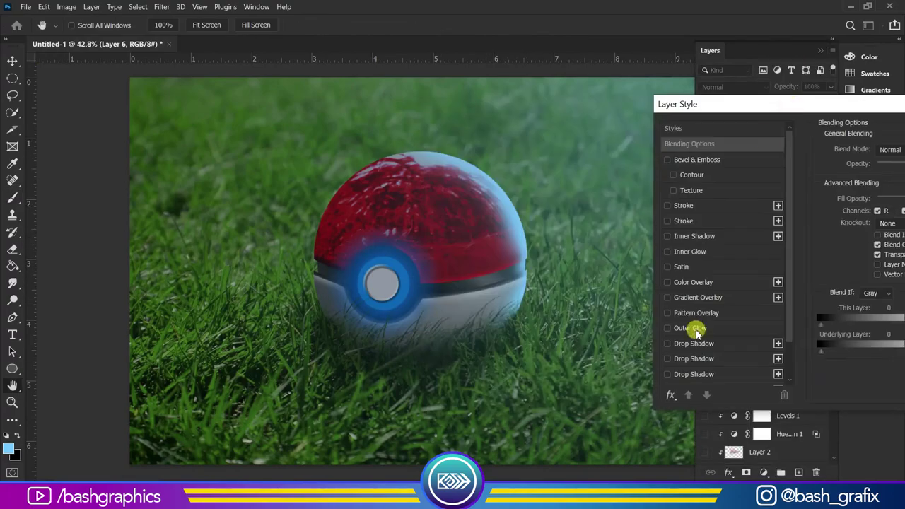
pyautogui.click(605, 280)
pyautogui.click(862, 148)
pyautogui.press('Return')
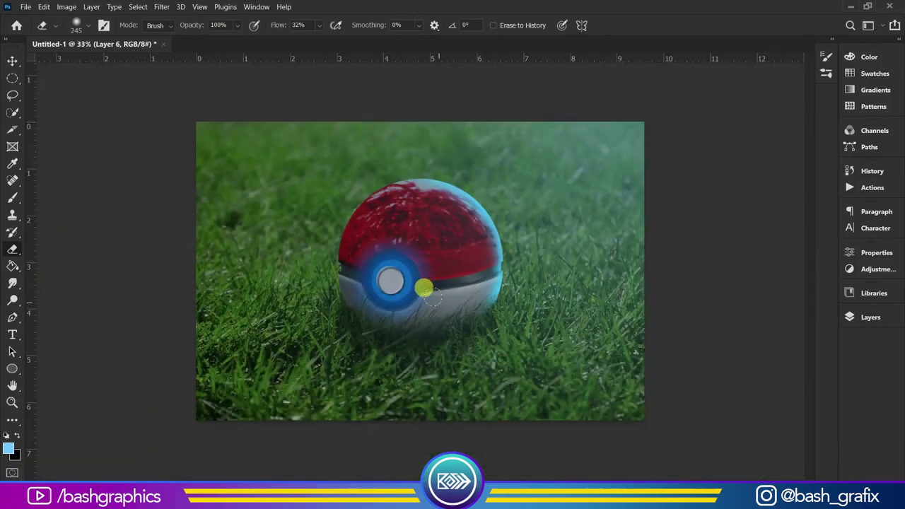
pyautogui.scroll(-2, 495, 218)
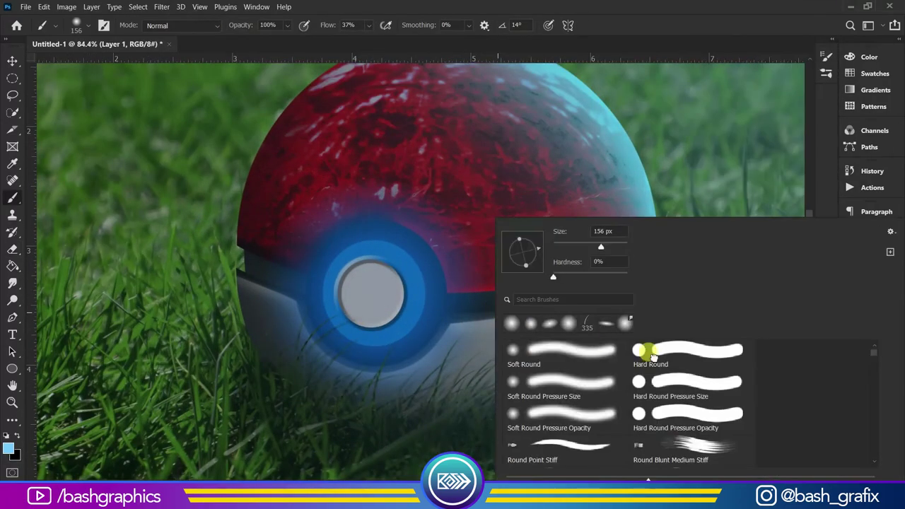
# Set the foreground painting colour to blue.
pyautogui.click(837, 132)
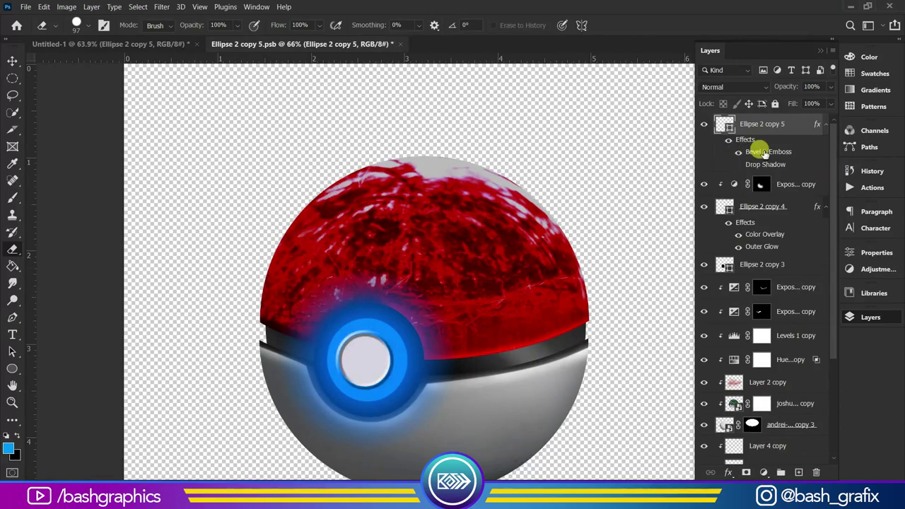
# Give Layer 7's button ring a blue Outer Glow: 100% opacity, 29% spread, 114 px.
pyautogui.doubleClick(763, 153)
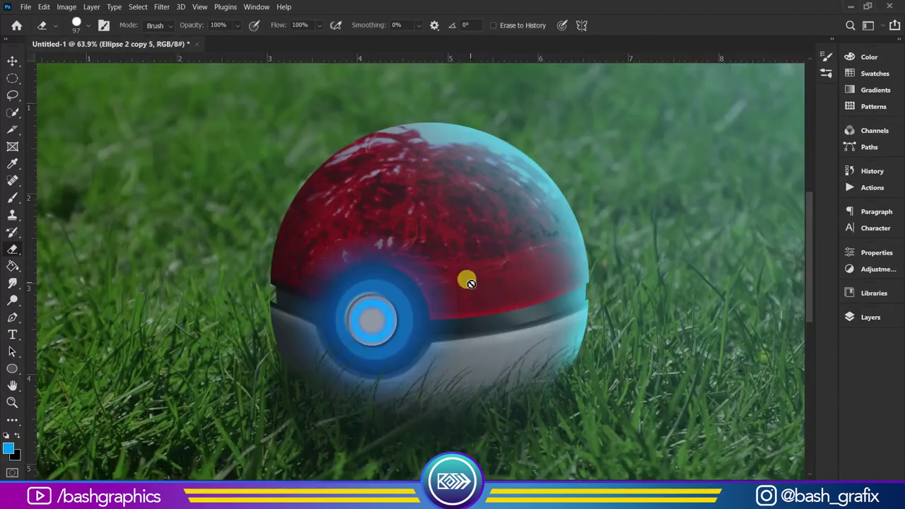
pyautogui.click(433, 196)
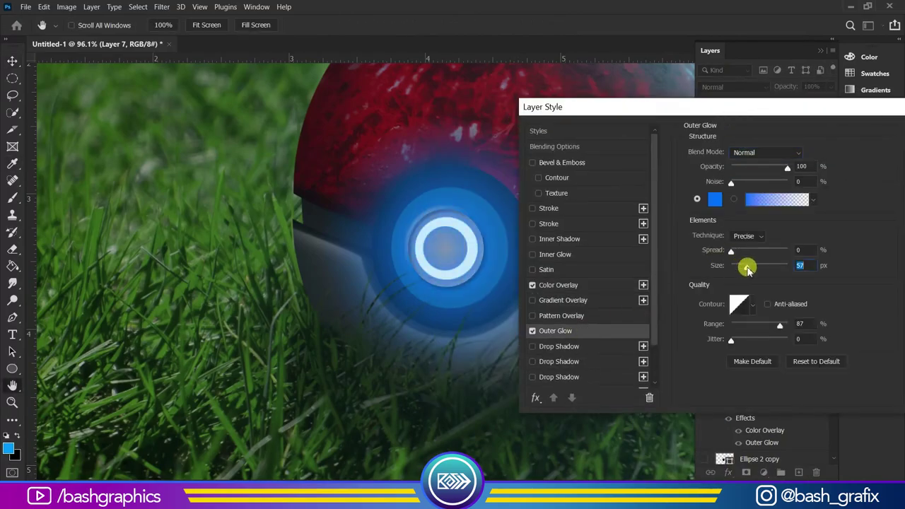
pyautogui.click(790, 147)
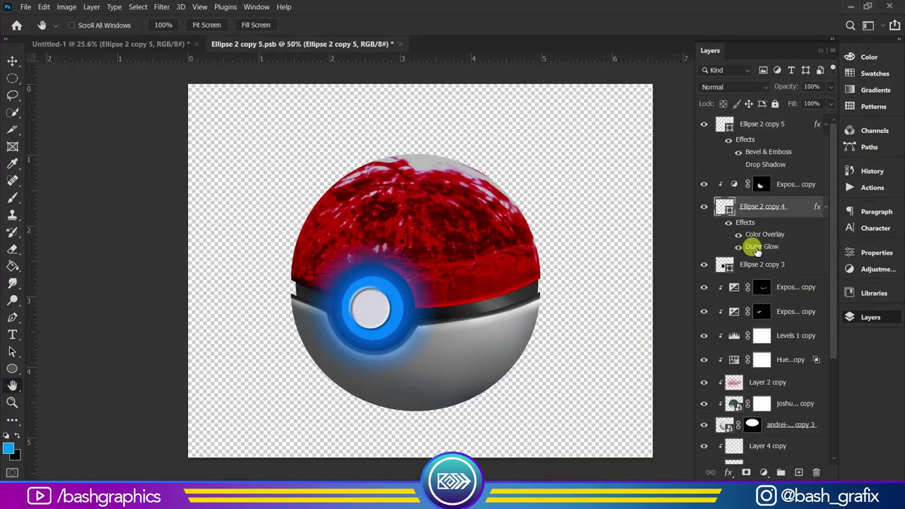
pyautogui.doubleClick(755, 247)
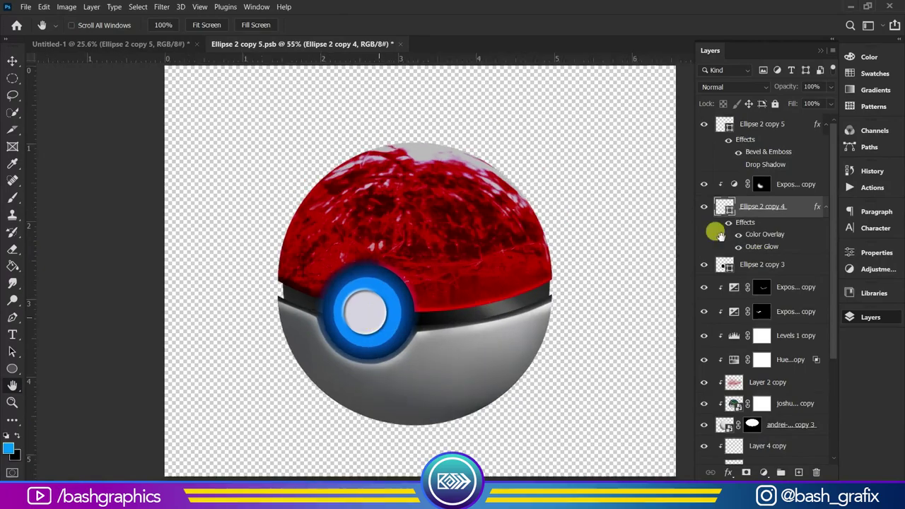
# Replace the button centre's Color Overlay with a radial black Gradient Overlay.
pyautogui.click(470, 286)
pyautogui.click(717, 153)
pyautogui.click(770, 139)
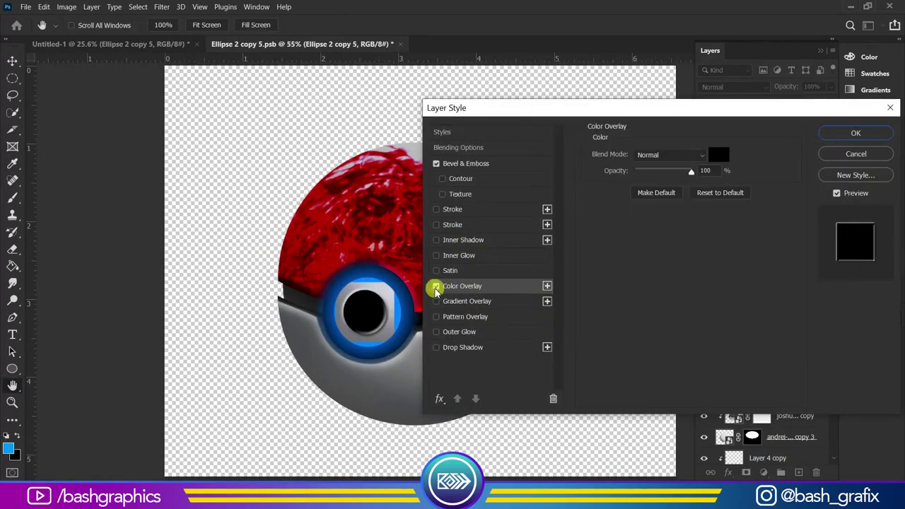
pyautogui.click(436, 285)
pyautogui.click(436, 302)
pyautogui.click(668, 200)
pyautogui.click(679, 221)
pyautogui.click(665, 183)
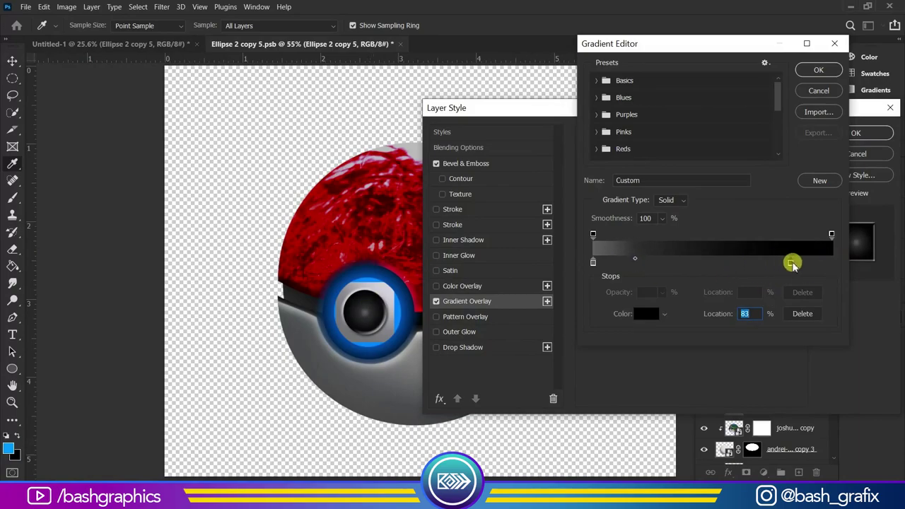
pyautogui.press('Return')
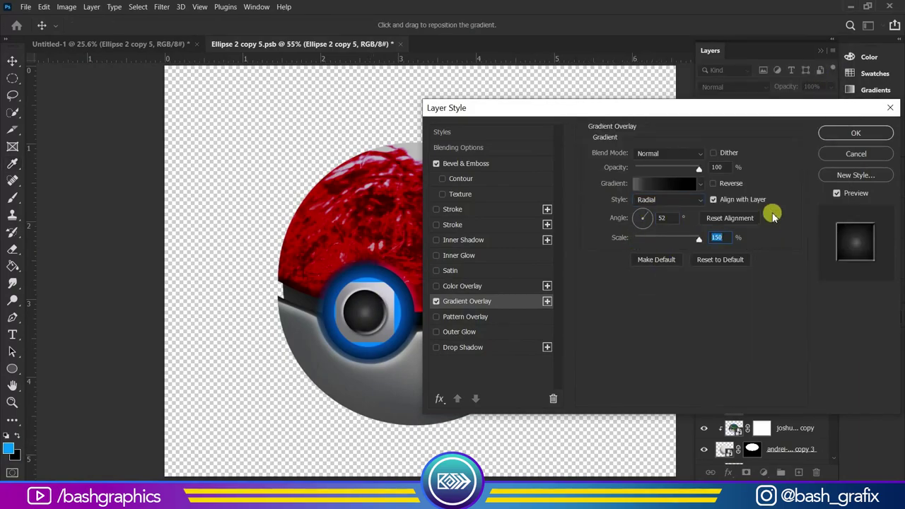
pyautogui.click(665, 183)
pyautogui.click(635, 262)
pyautogui.press('Return')
pyautogui.press('Return')
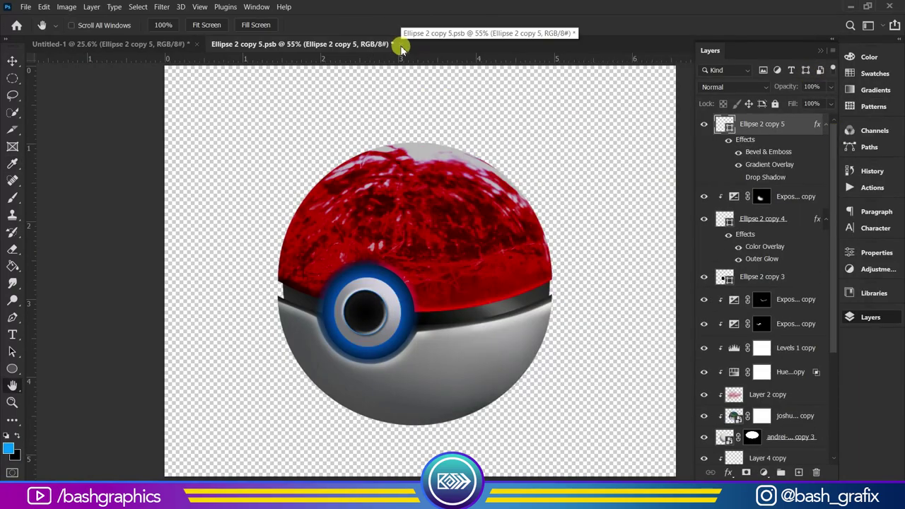
# Save the smart object, turn the ring's colour overlay cyan, and save again.
pyautogui.hotkey('ctrl', 's')
pyautogui.hotkey('ctrl', 'w')
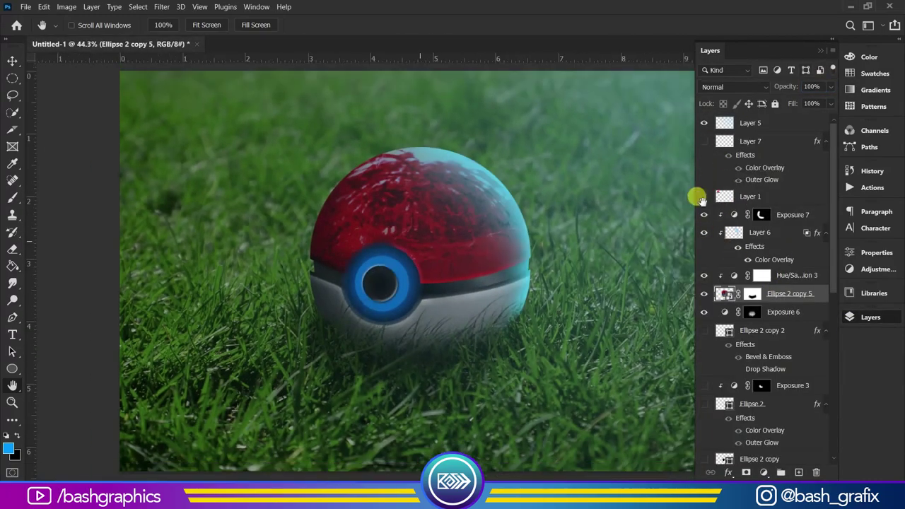
pyautogui.doubleClick(723, 293)
pyautogui.doubleClick(718, 190)
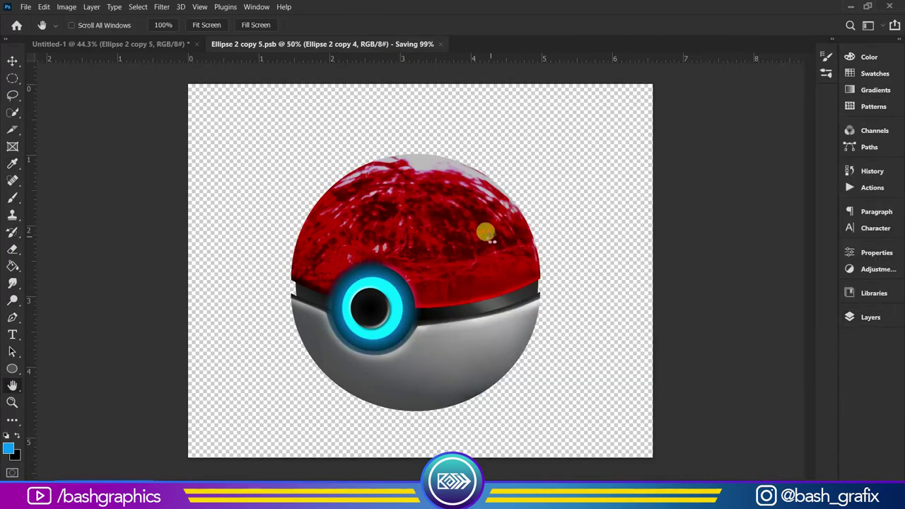
pyautogui.hotkey('ctrl', 'w')
pyautogui.click(871, 317)
pyautogui.scroll(-1, 728, 276)
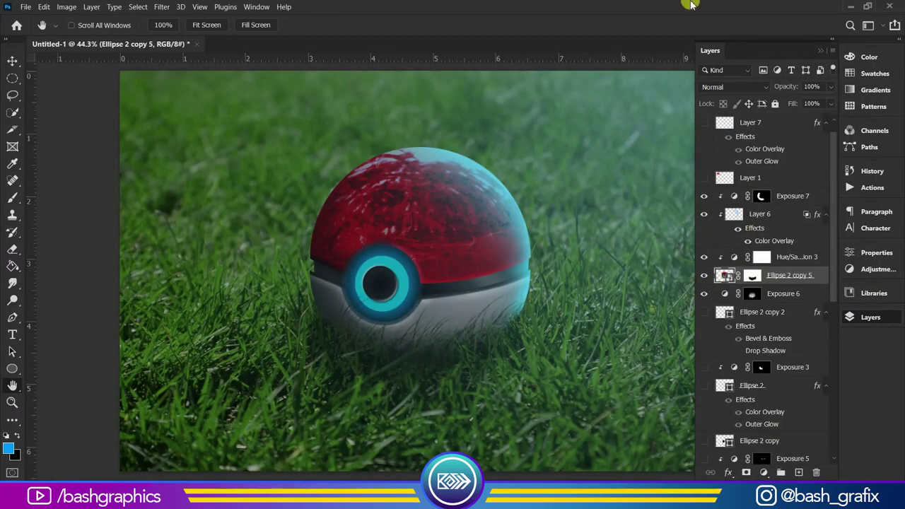
pyautogui.click(704, 125)
pyautogui.press('F7')
# Erase the cyan haze from over the ball with a large eraser.
pyautogui.press('e')
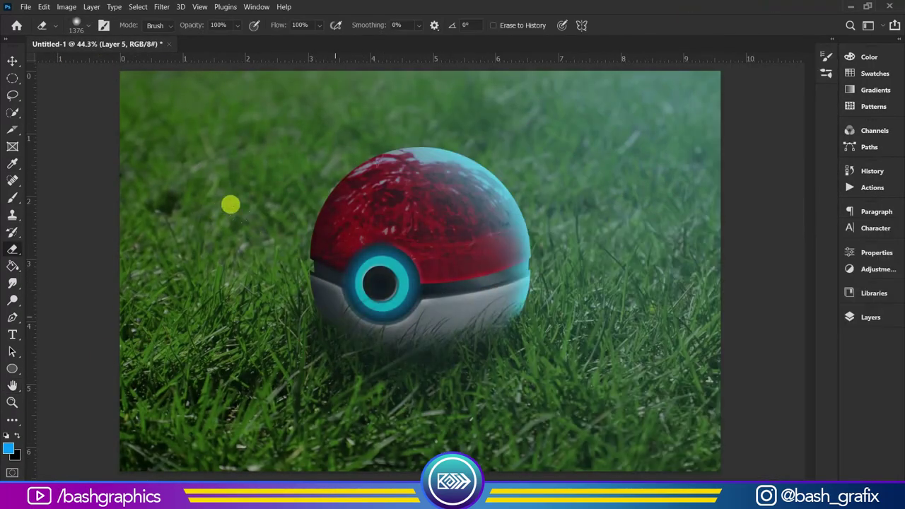
pyautogui.moveTo(231, 204); pyautogui.dragTo(271, 191)
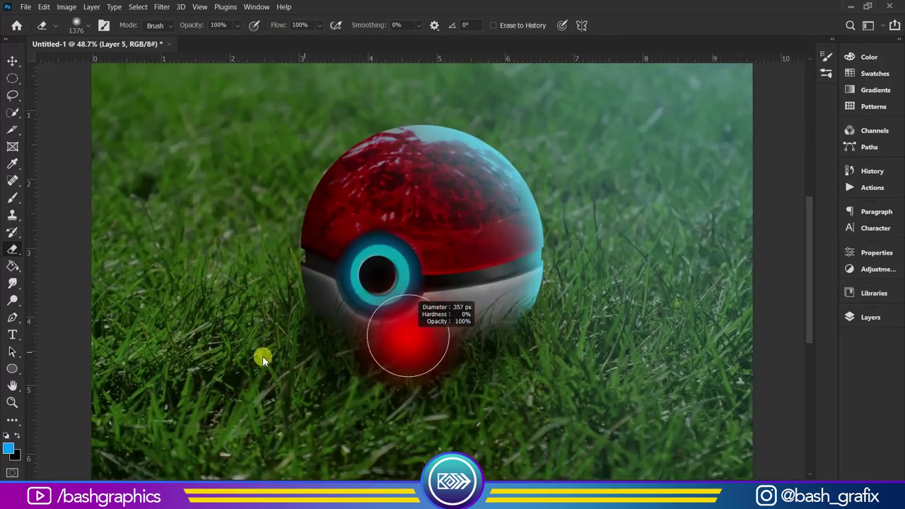
pyautogui.scroll(2, 394, 311)
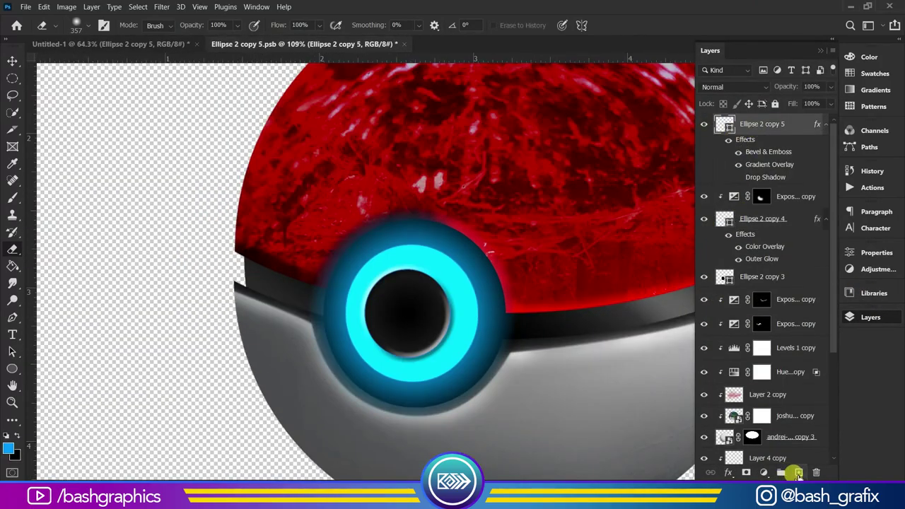
# Paint grey over the button centre on a new layer and set a #868686 gradient stop.
pyautogui.click(798, 472)
pyautogui.click(10, 444)
pyautogui.press('b')
pyautogui.moveTo(424, 361); pyautogui.dragTo(382, 282)
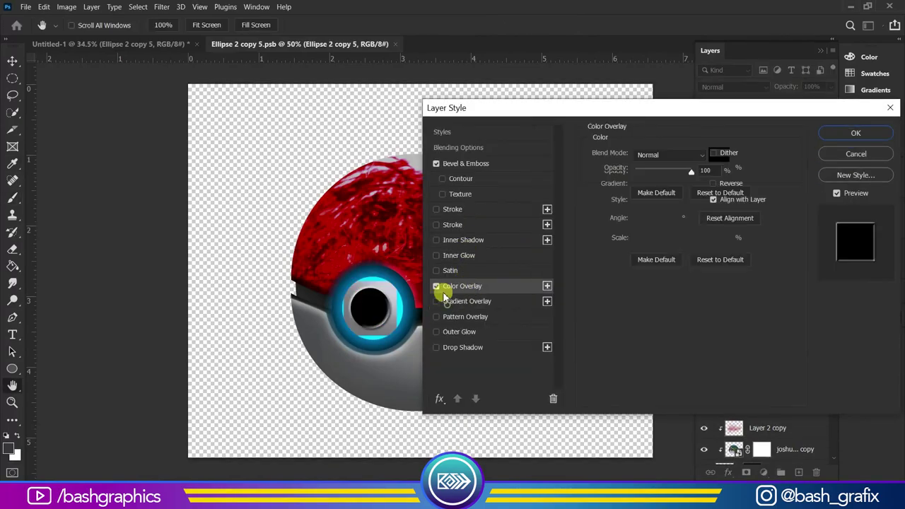
pyautogui.doubleClick(819, 261)
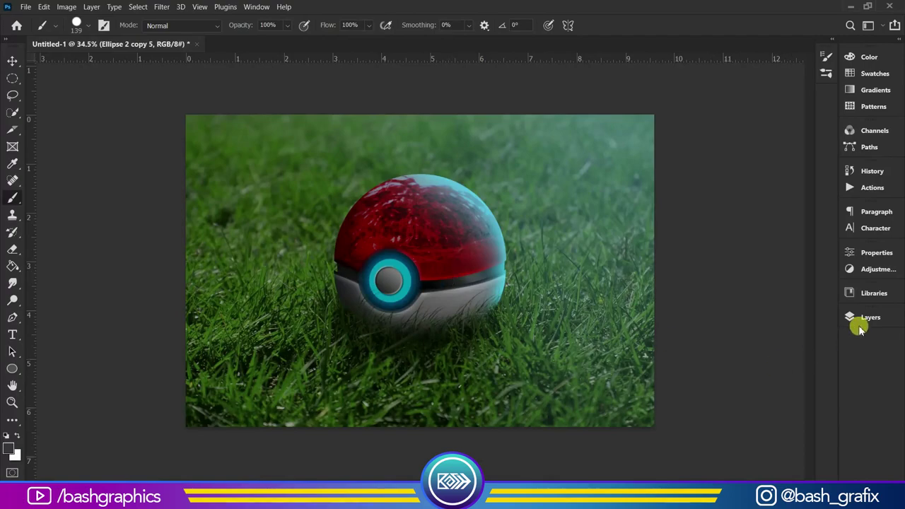
pyautogui.click(860, 327)
pyautogui.doubleClick(724, 146)
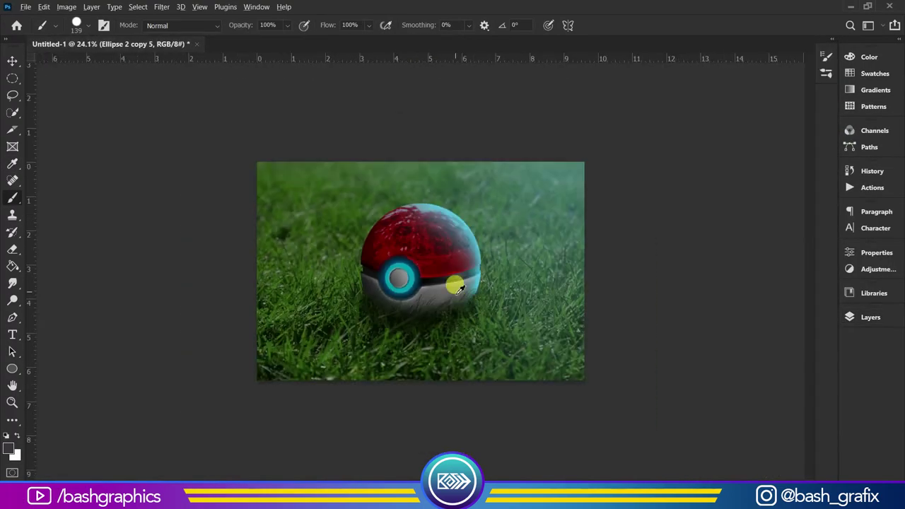
pyautogui.scroll(-2, 697, 313)
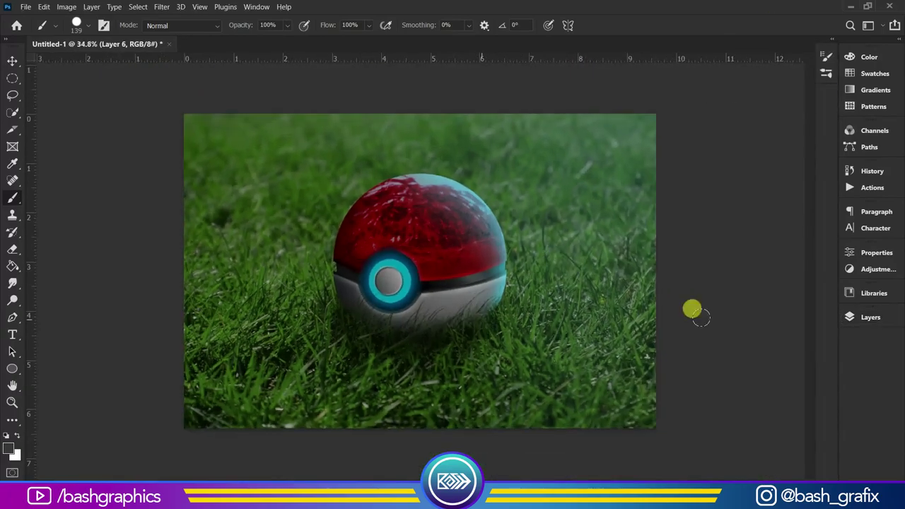
# Add Hue/Saturation and Levels adjustments to desaturate and darken the scene.
pyautogui.click(764, 473)
pyautogui.click(778, 352)
pyautogui.moveTo(734, 289); pyautogui.dragTo(725, 294)
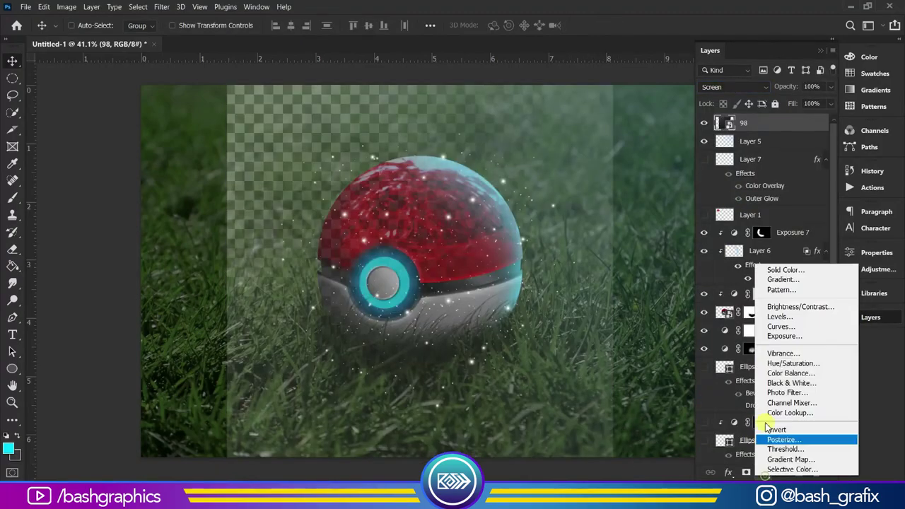
pyautogui.click(780, 316)
pyautogui.moveTo(697, 303); pyautogui.dragTo(773, 297)
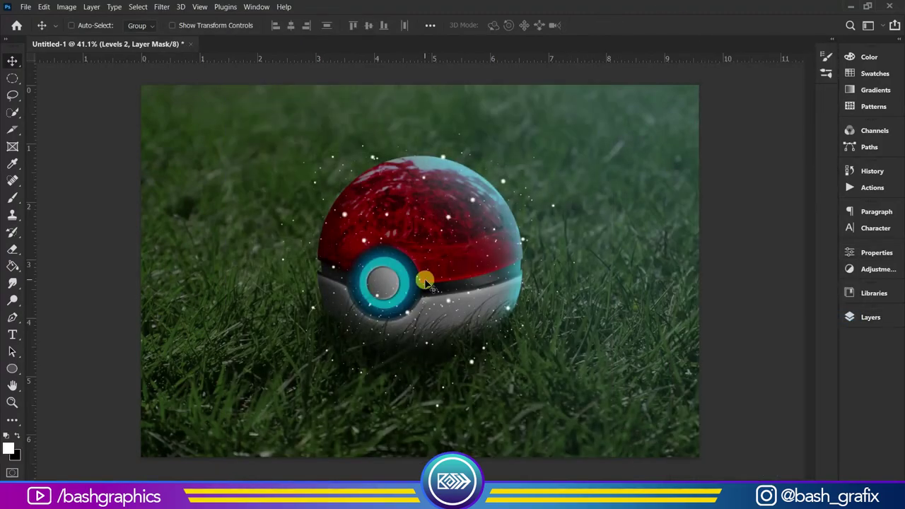
# Give the particle layer a cyan Color Overlay blended in Screen mode.
pyautogui.scroll(3, 424, 276)
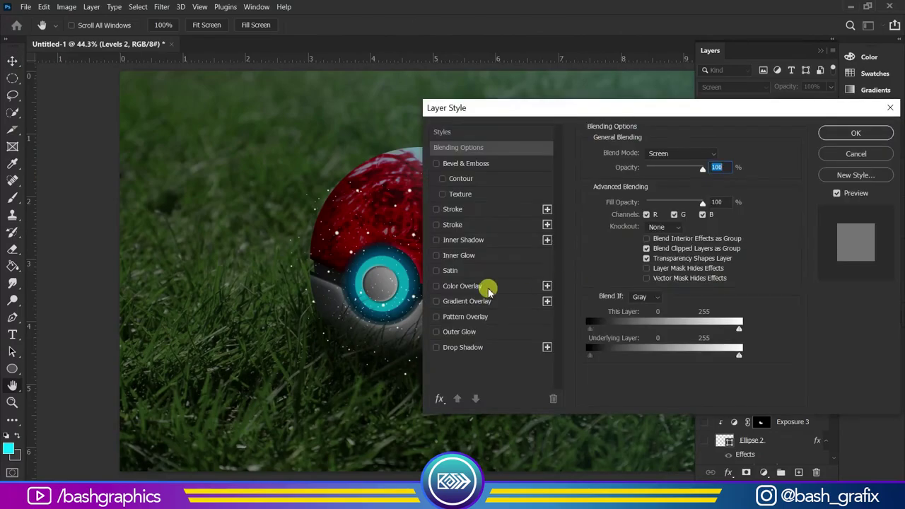
pyautogui.click(485, 293)
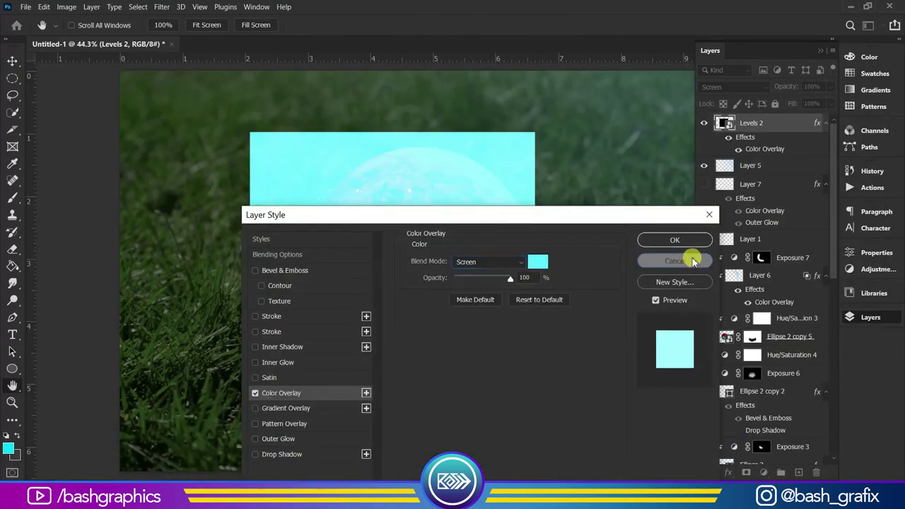
pyautogui.click(694, 262)
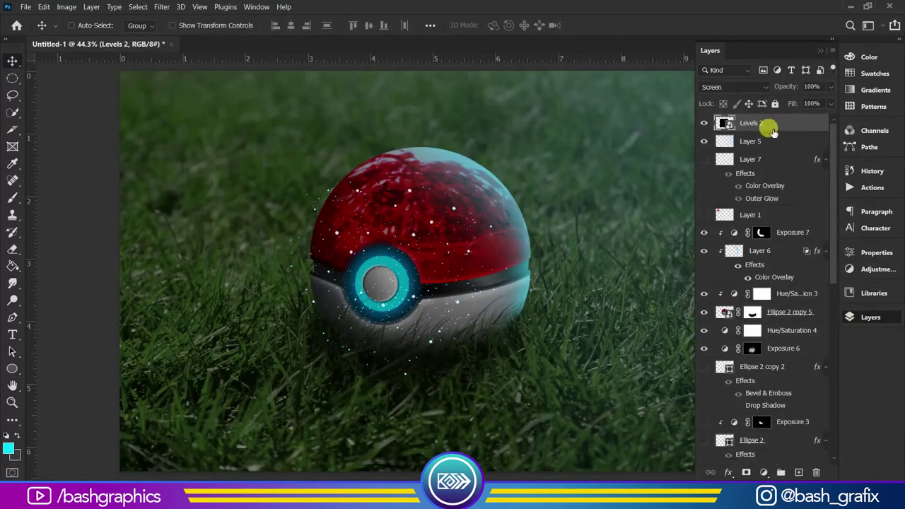
pyautogui.doubleClick(771, 124)
pyautogui.click(796, 89)
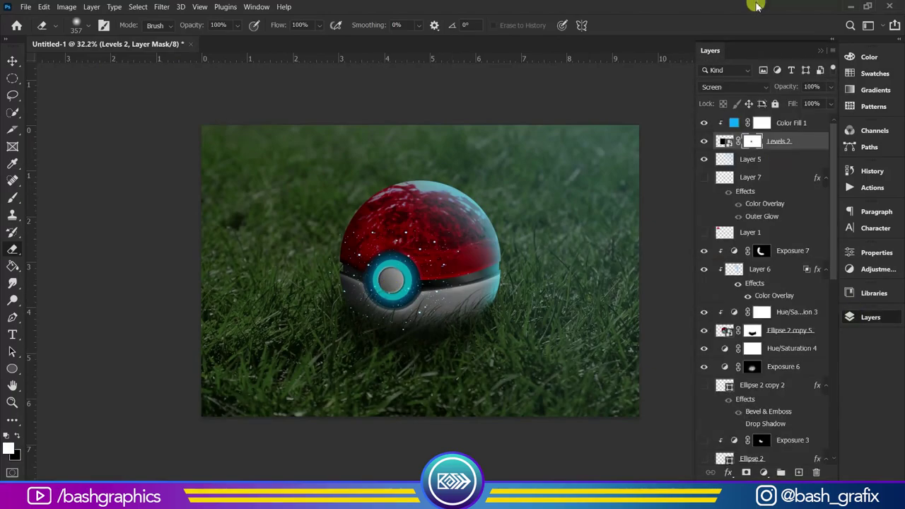
# Add a Brightness/Contrast adjustment above Layer 5 with brightness -31.
pyautogui.hotkey('ctrl', 't')
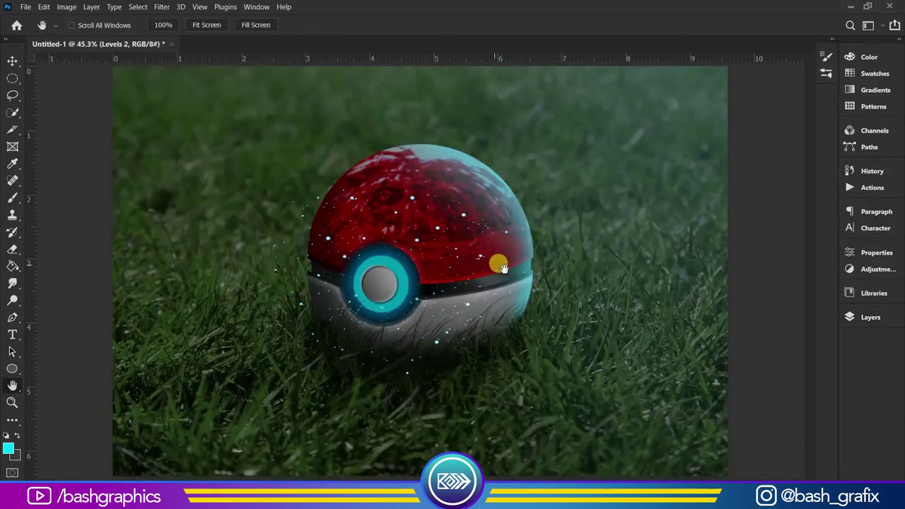
pyautogui.click(766, 166)
pyautogui.click(750, 177)
pyautogui.click(763, 473)
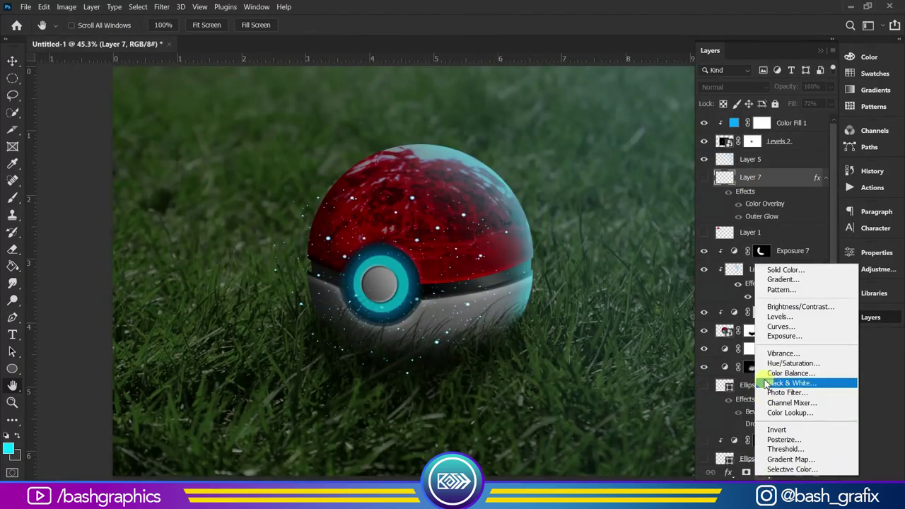
pyautogui.click(778, 307)
pyautogui.moveTo(750, 251); pyautogui.dragTo(736, 253)
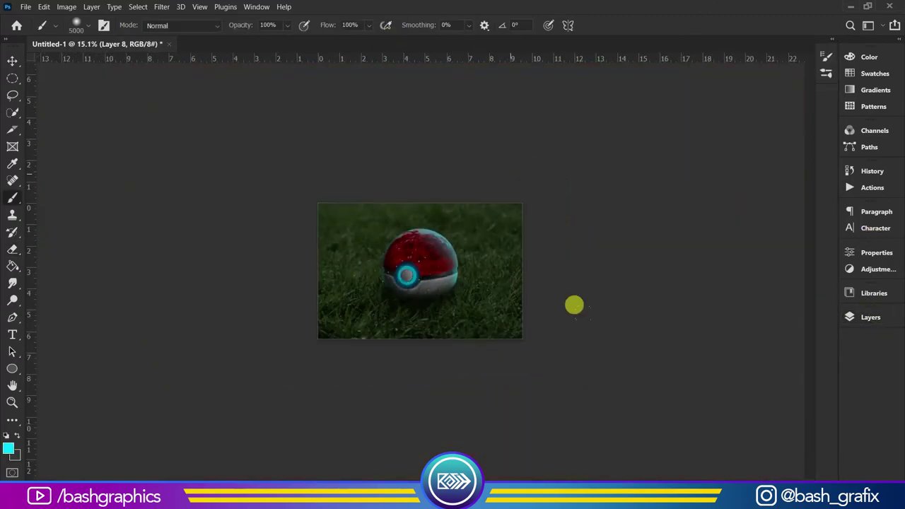
# Set Layer 8 to Color Dodge and add an inverted-mask Exposure layer at +2.22.
pyautogui.click(746, 206)
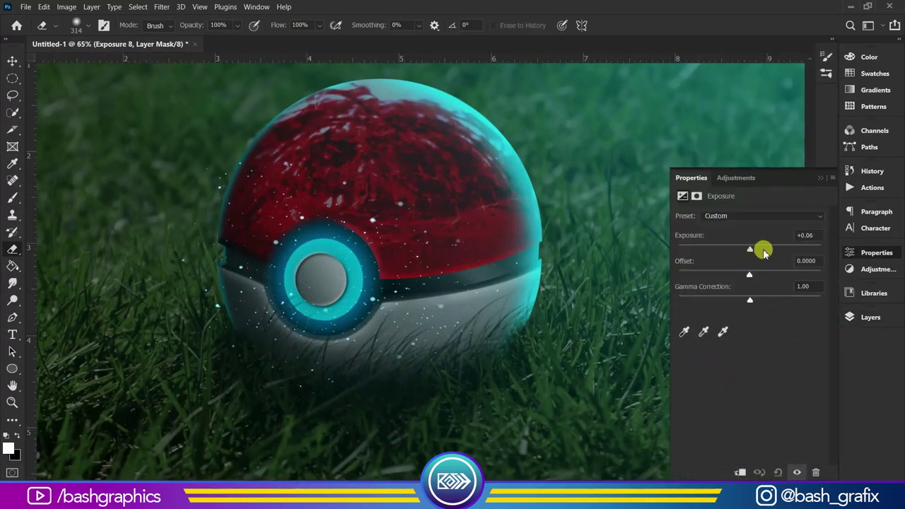
pyautogui.moveTo(761, 246); pyautogui.dragTo(785, 247)
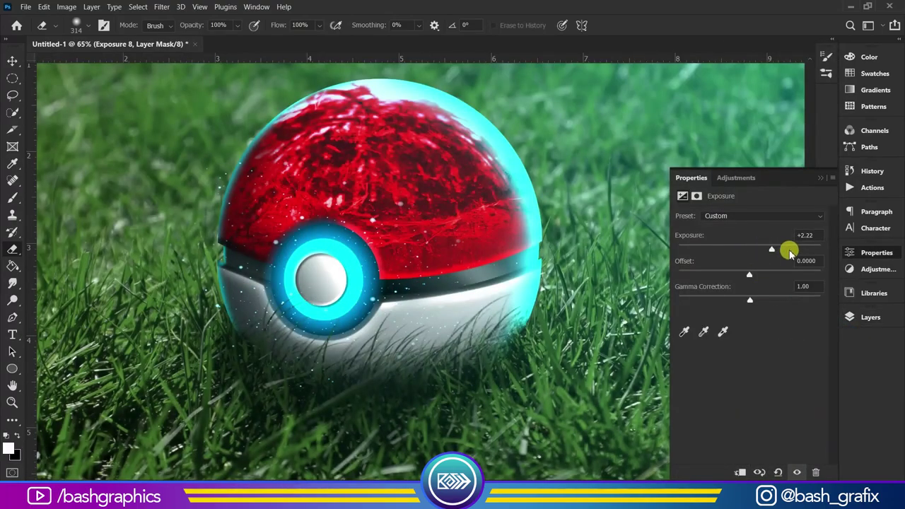
pyautogui.hotkey('ctrl', 'i')
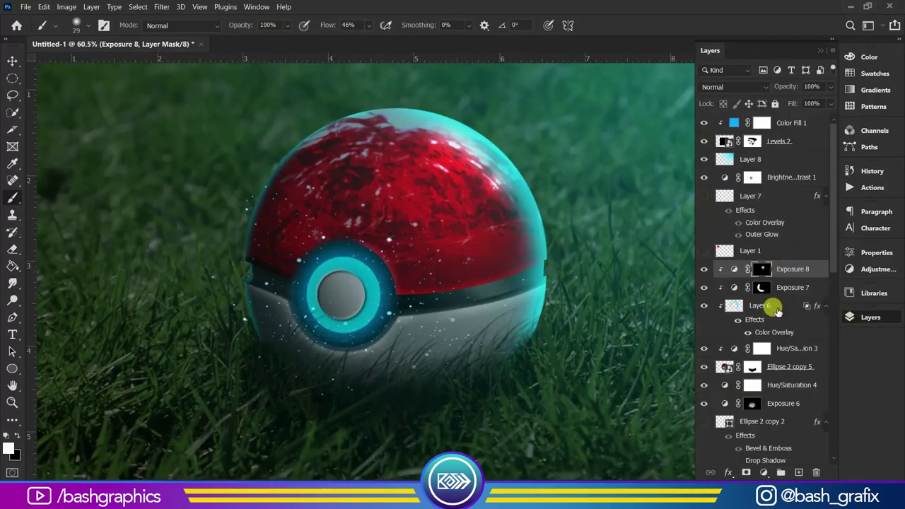
pyautogui.doubleClick(793, 311)
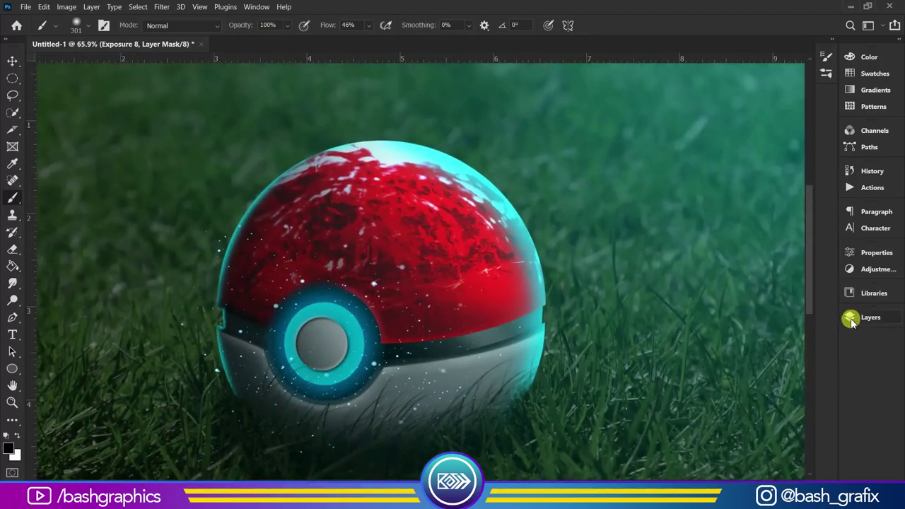
pyautogui.click(851, 320)
pyautogui.click(758, 268)
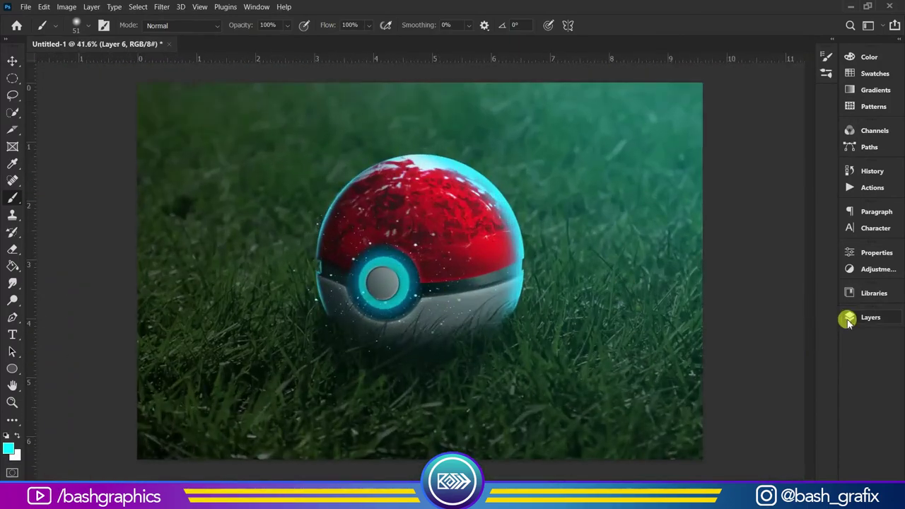
# Enlarge and reposition the Poké Ball together with its adjustment layers.
pyautogui.click(849, 317)
pyautogui.press('v')
pyautogui.moveTo(467, 275); pyautogui.dragTo(467, 282)
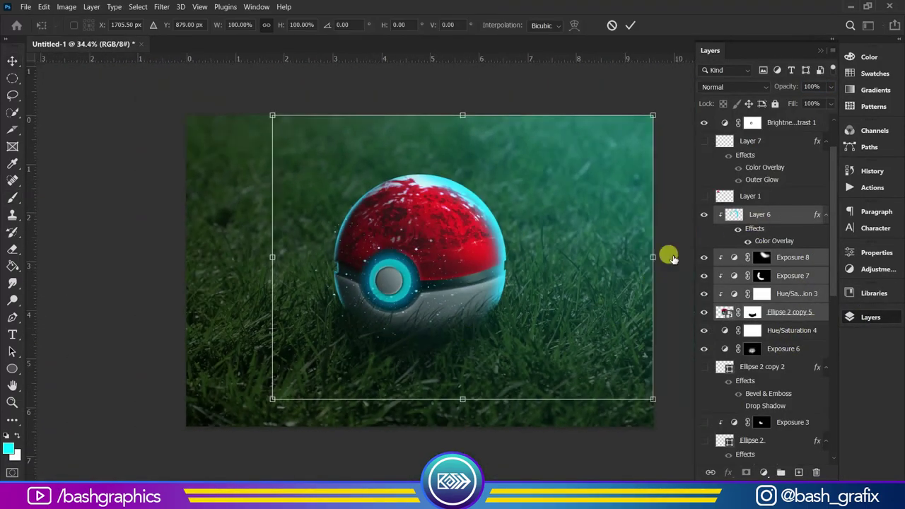
pyautogui.moveTo(670, 257); pyautogui.dragTo(711, 257)
pyautogui.press('Return')
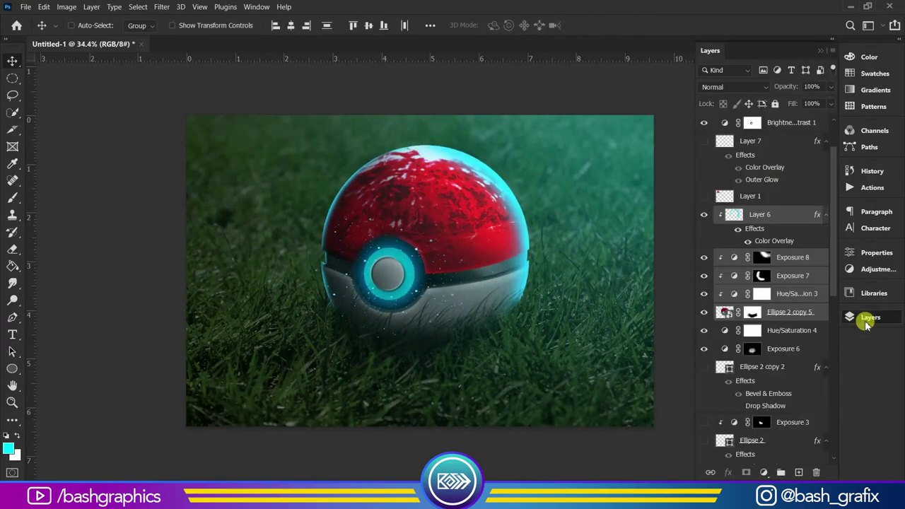
# Enlarge the Exposure 6 shadow mask and move it under the bigger ball.
pyautogui.click(782, 350)
pyautogui.hotkey('ctrl', 't')
pyautogui.moveTo(622, 422); pyautogui.dragTo(697, 448)
pyautogui.moveTo(445, 357); pyautogui.dragTo(445, 362)
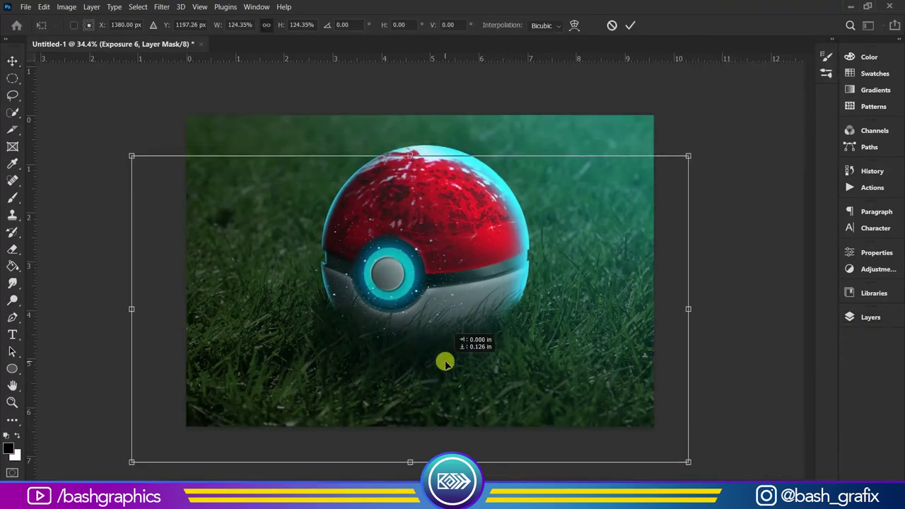
pyautogui.press('Return')
pyautogui.hotkey('ctrl', '0')
pyautogui.press('F7')
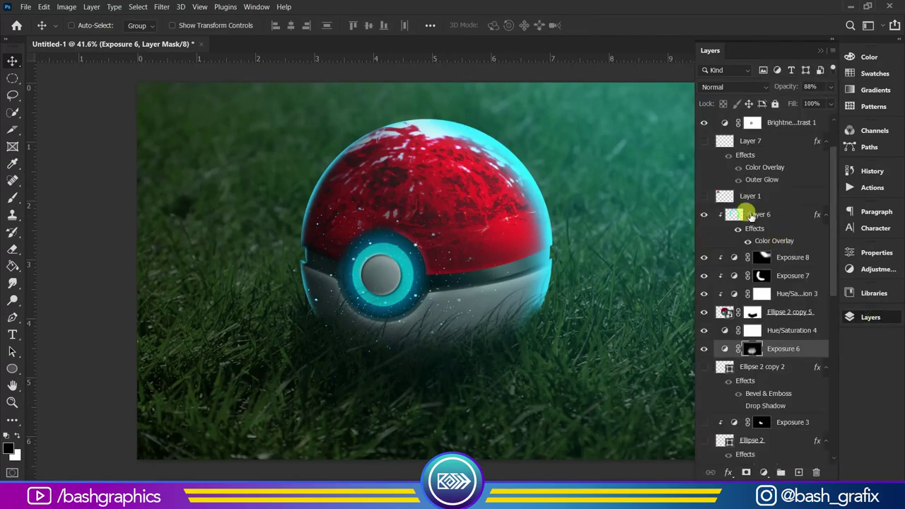
# Open the ball's smart object, select Layer 2, and hide the button ring's colour overlay.
pyautogui.doubleClick(725, 312)
pyautogui.scroll(2, 378, 317)
pyautogui.click(759, 220)
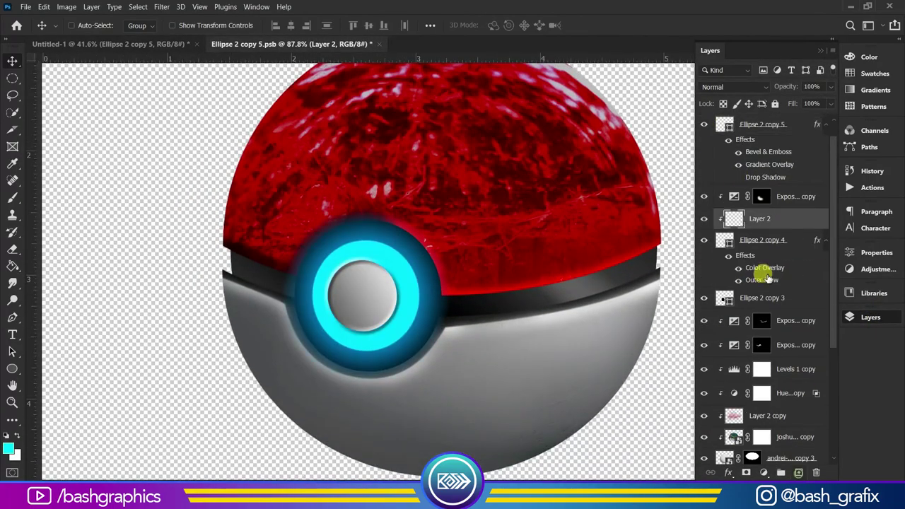
pyautogui.scroll(2, 406, 312)
pyautogui.press('b')
pyautogui.press('x')
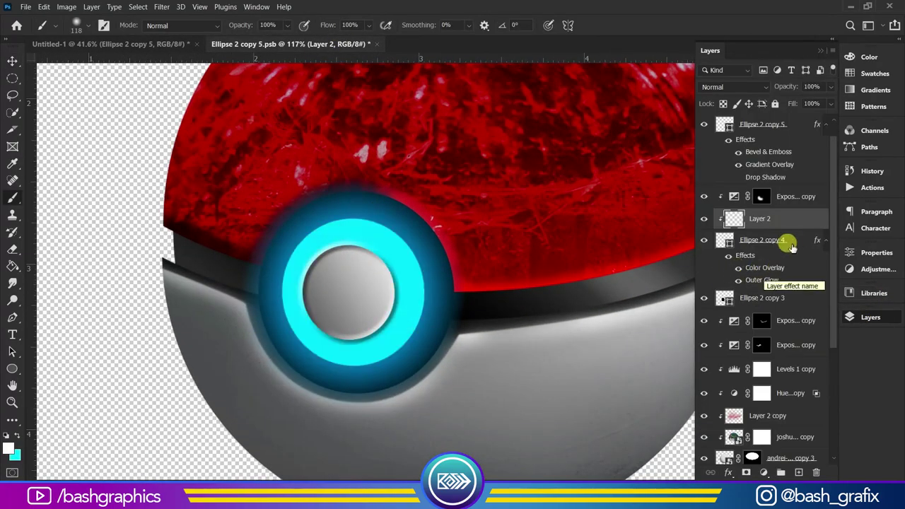
pyautogui.click(738, 267)
# Change the button ring's outer glow colour to cyan 03dcf6.
pyautogui.doubleClick(793, 242)
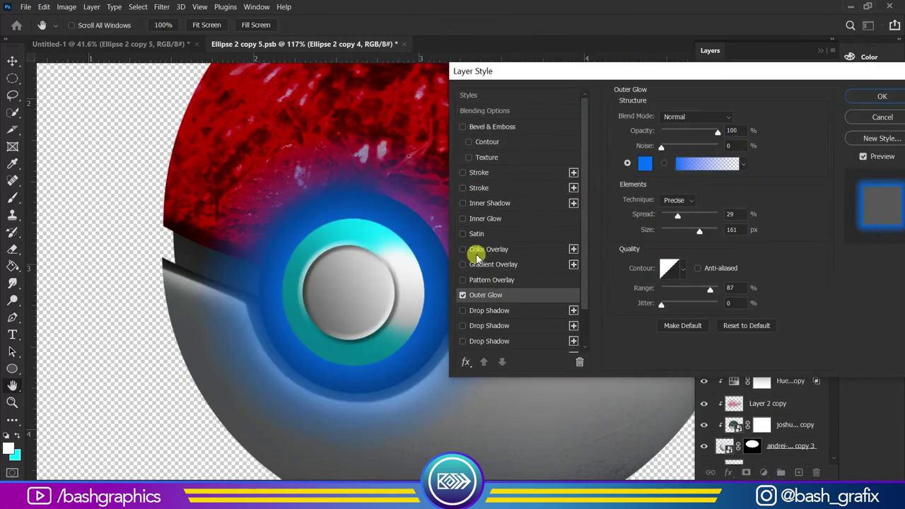
pyautogui.click(645, 163)
pyautogui.click(814, 140)
pyautogui.moveTo(678, 213); pyautogui.dragTo(664, 214)
pyautogui.click(645, 163)
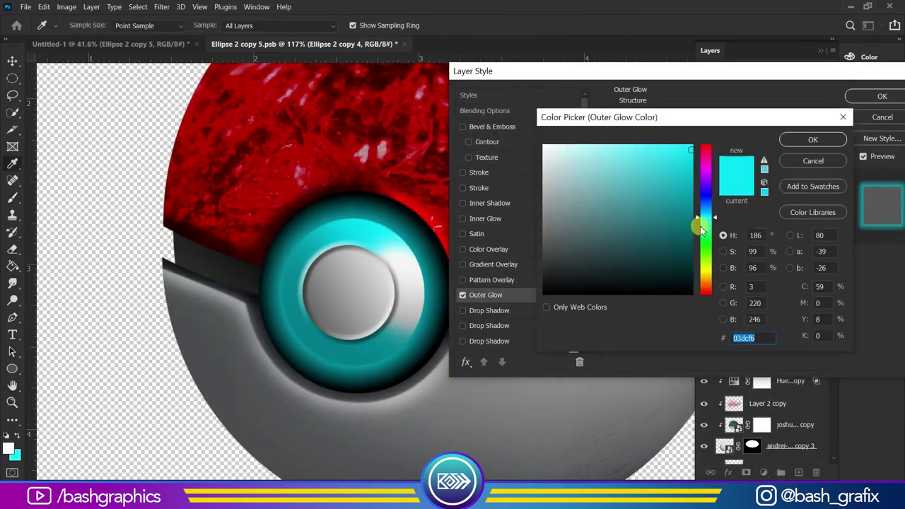
pyautogui.click(814, 139)
pyautogui.click(882, 96)
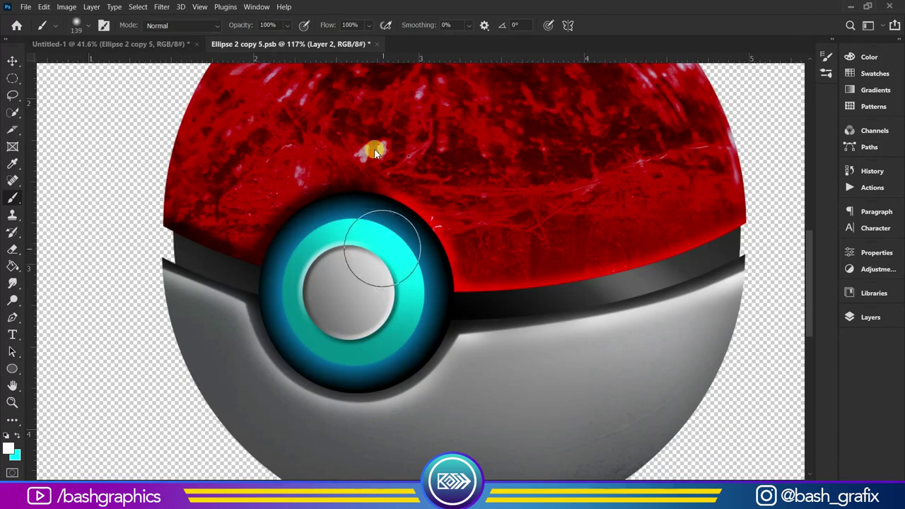
# Hide the Exposure copy layer to brighten the ring.
pyautogui.press('F7')
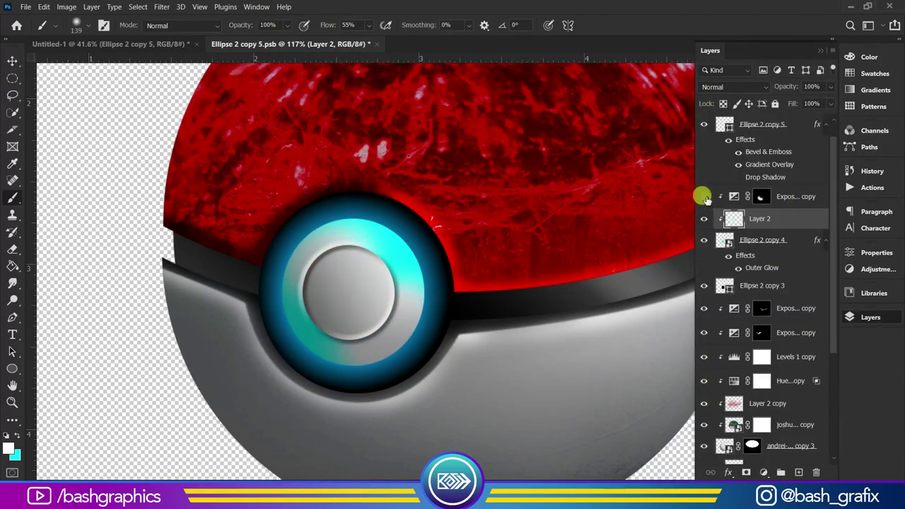
pyautogui.click(703, 196)
pyautogui.press('F7')
pyautogui.press('F7')
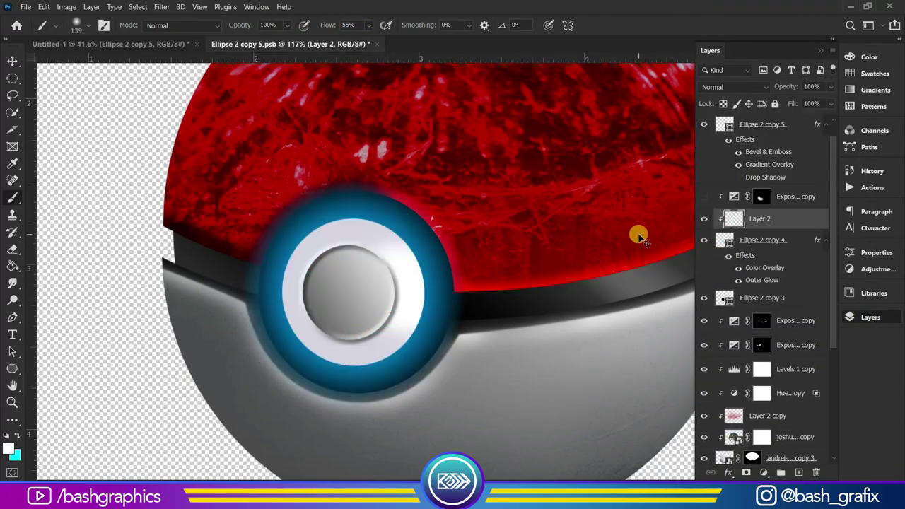
pyautogui.press('F7')
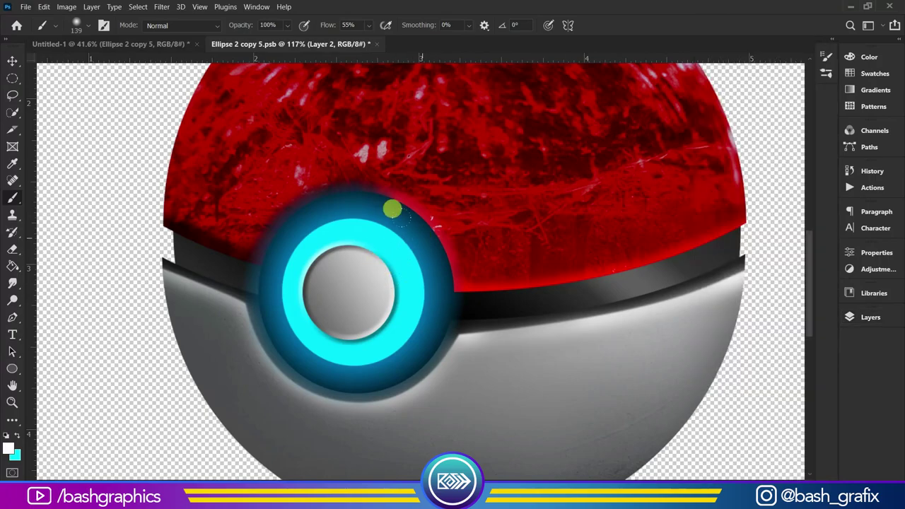
# Select the Ellipse 2 copy 4 ring layer and adjust the Exposure copy adjustment settings.
pyautogui.click(875, 318)
pyautogui.click(458, 287)
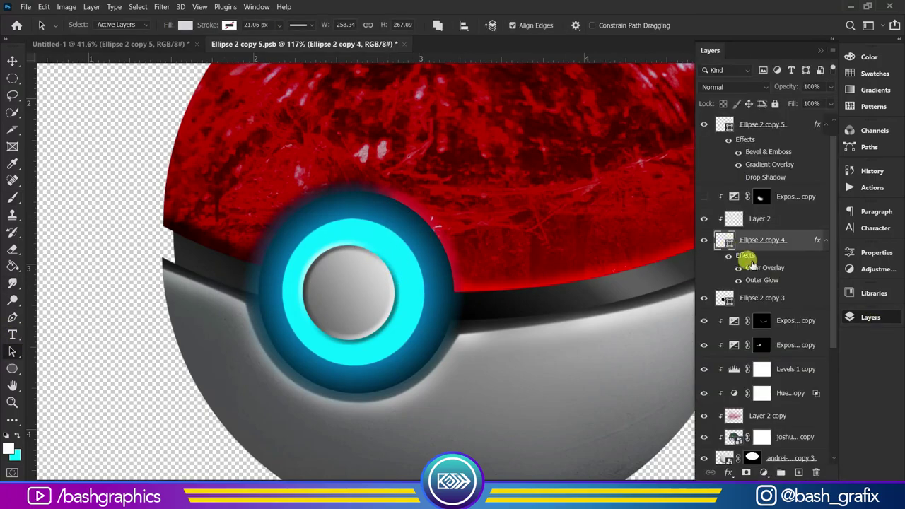
pyautogui.scroll(1, 749, 240)
pyautogui.click(751, 236)
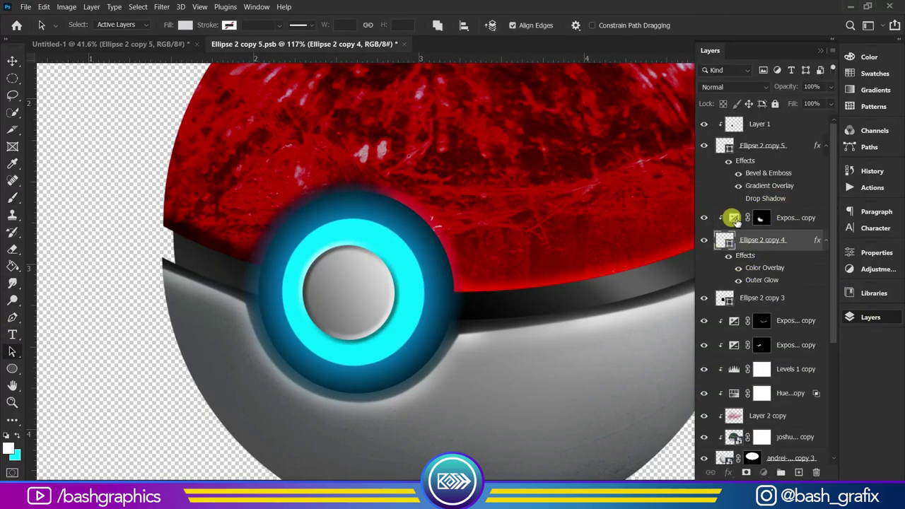
pyautogui.doubleClick(735, 217)
pyautogui.press('b')
pyautogui.press('x')
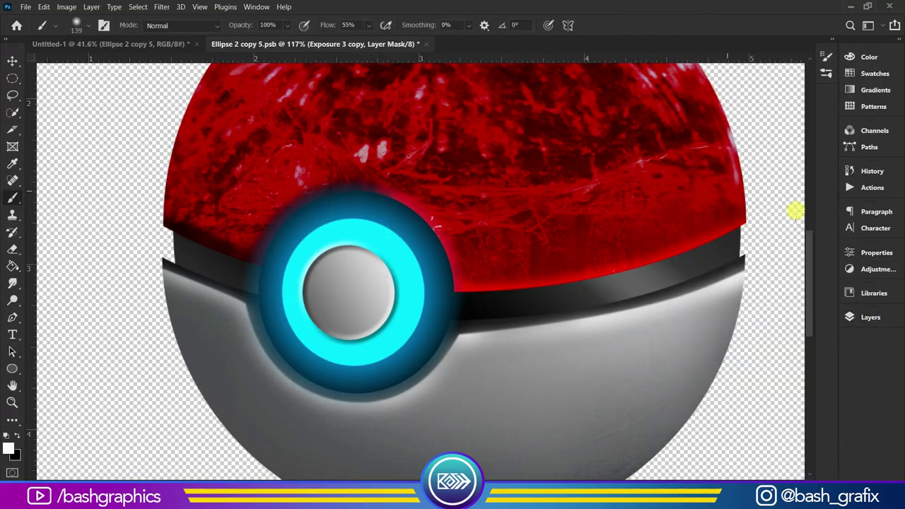
# Close Ellipse 2 copy 5.psb and save the changes.
pyautogui.click(427, 44)
pyautogui.click(415, 196)
pyautogui.scroll(3, 363, 279)
# Show Layer 8 and paint black on the Hue/Saturation 3 mask to brighten the button ring.
pyautogui.press('F7')
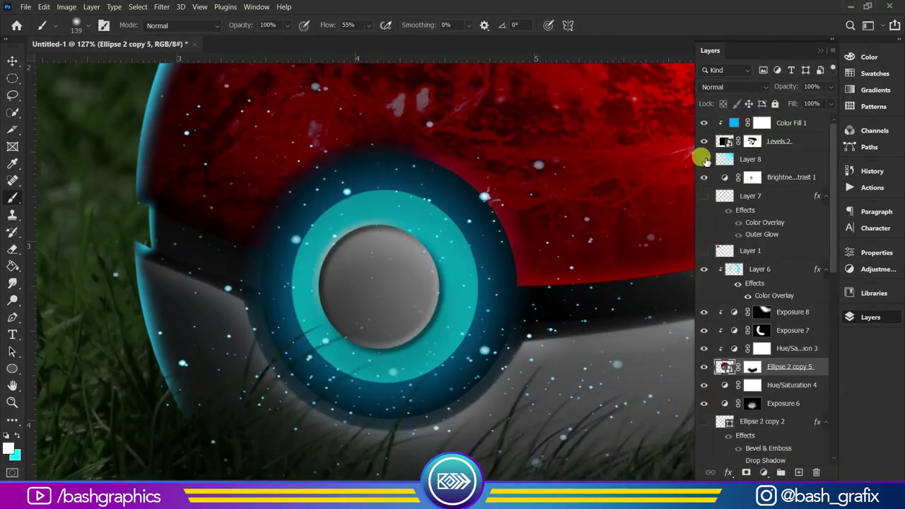
pyautogui.click(704, 160)
pyautogui.click(704, 330)
pyautogui.click(704, 330)
pyautogui.click(704, 348)
pyautogui.click(704, 348)
pyautogui.click(761, 348)
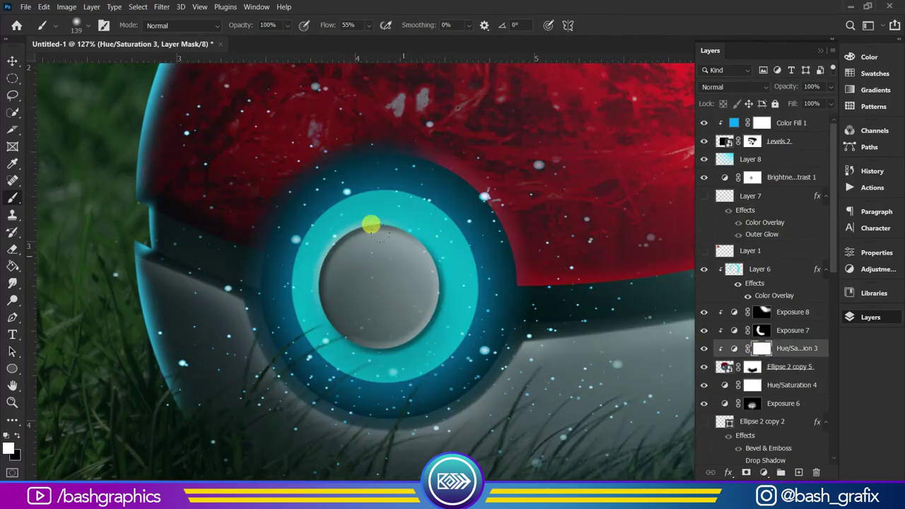
pyautogui.press('F7')
pyautogui.press('x')
pyautogui.moveTo(292, 192); pyautogui.dragTo(291, 227)
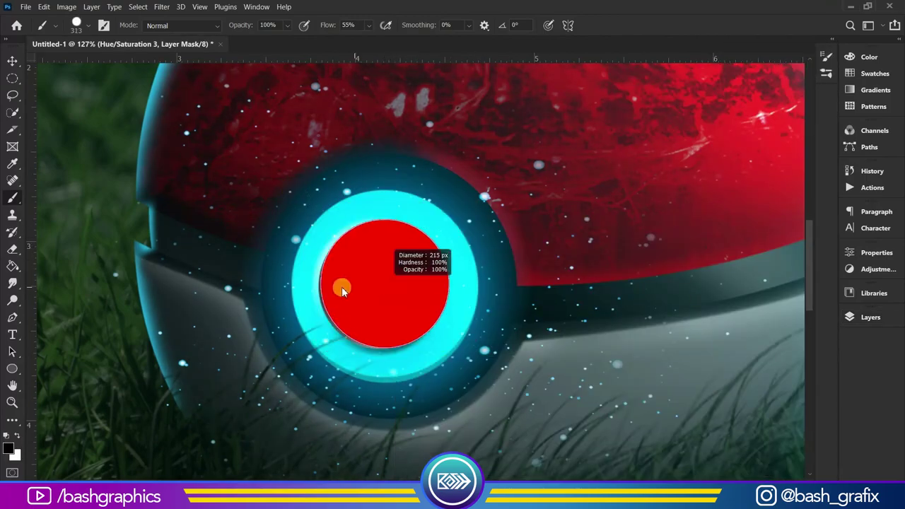
pyautogui.press('x')
# Shrink the brush and select Layer 9 for painting.
pyautogui.scroll(-3, 522, 283)
pyautogui.scroll(-2, 520, 297)
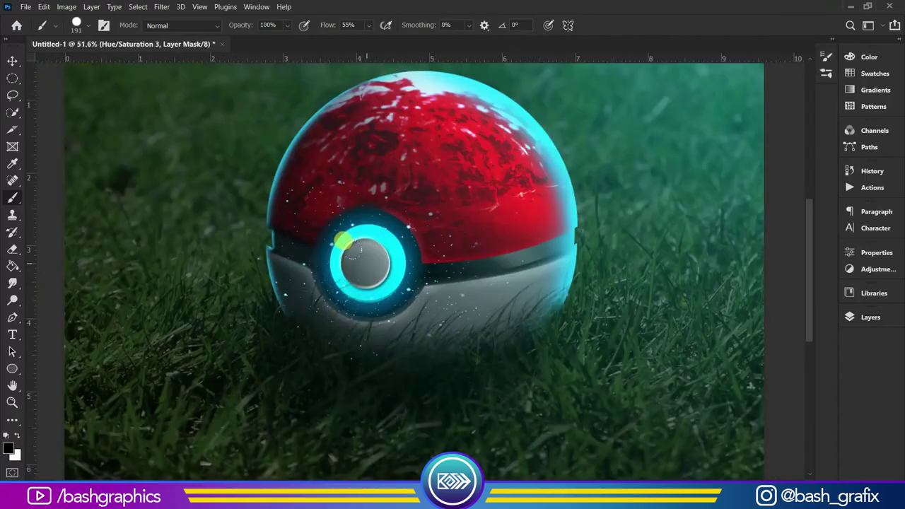
pyautogui.scroll(-1, 515, 315)
pyautogui.scroll(8, 516, 315)
pyautogui.scroll(-5, 314, 220)
pyautogui.moveTo(490, 313); pyautogui.dragTo(488, 297)
pyautogui.scroll(1, 495, 263)
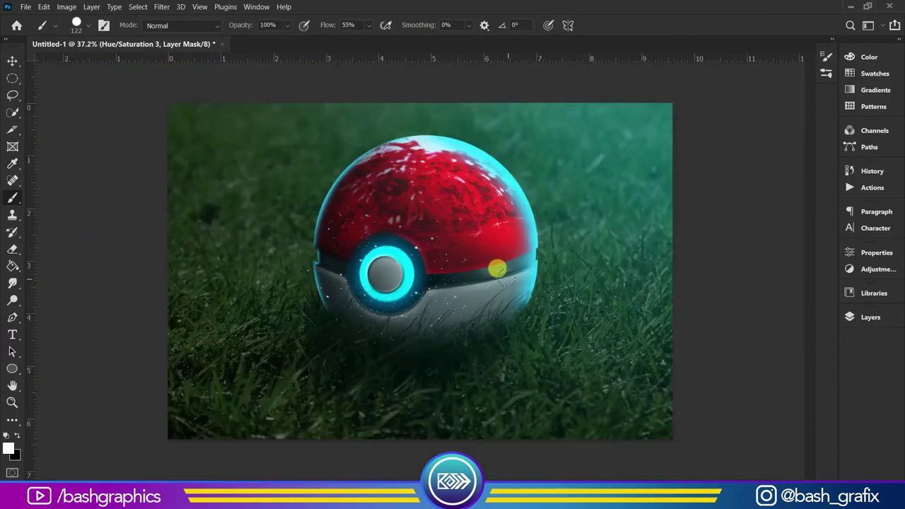
pyautogui.click(804, 313)
# Set a soft brush at -11° angle with 55% opacity and 44% flow.
pyautogui.scroll(-1, 504, 253)
pyautogui.rightClick(411, 217)
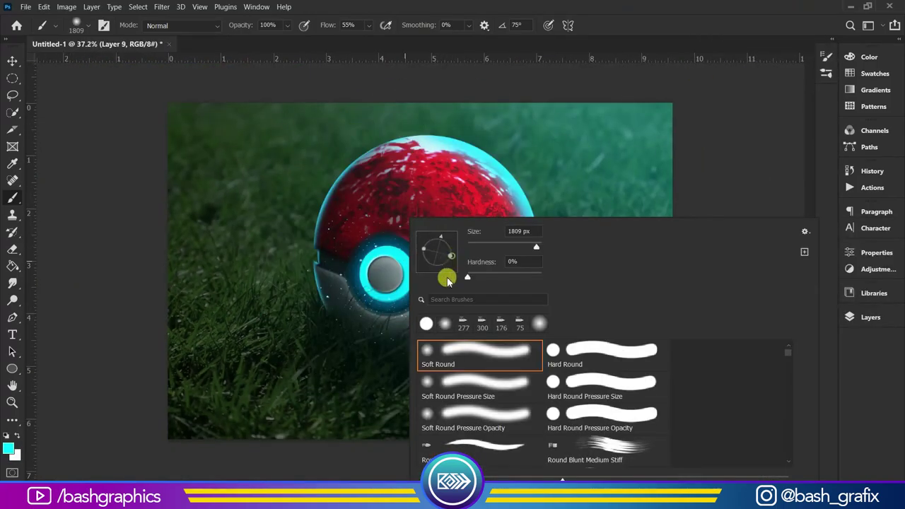
pyautogui.moveTo(447, 277); pyautogui.dragTo(452, 256)
pyautogui.press('Return')
pyautogui.press('5')
pyautogui.press('5')
pyautogui.hotkey('shift', '4')
pyautogui.hotkey('shift', '4')
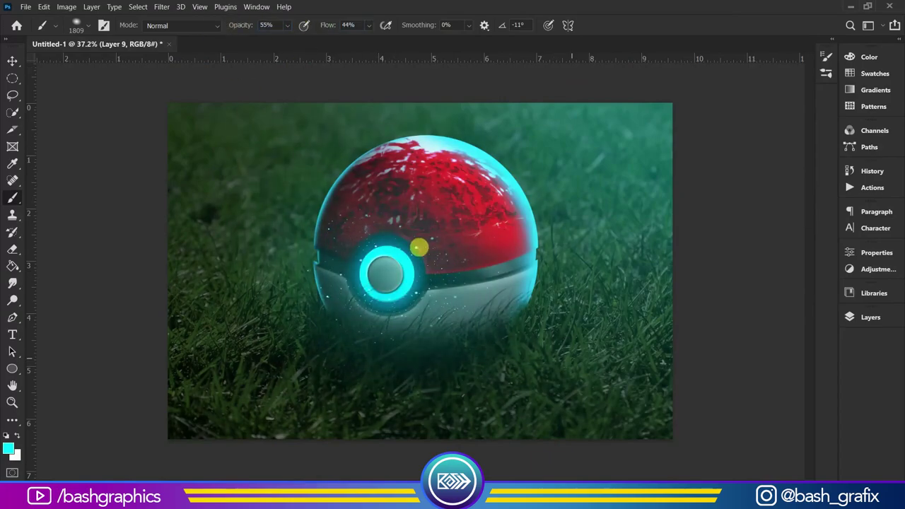
# Lower Layer 8 to 30% opacity and dab cyan glow onto the button.
pyautogui.press('F7')
pyautogui.moveTo(780, 87); pyautogui.dragTo(802, 95)
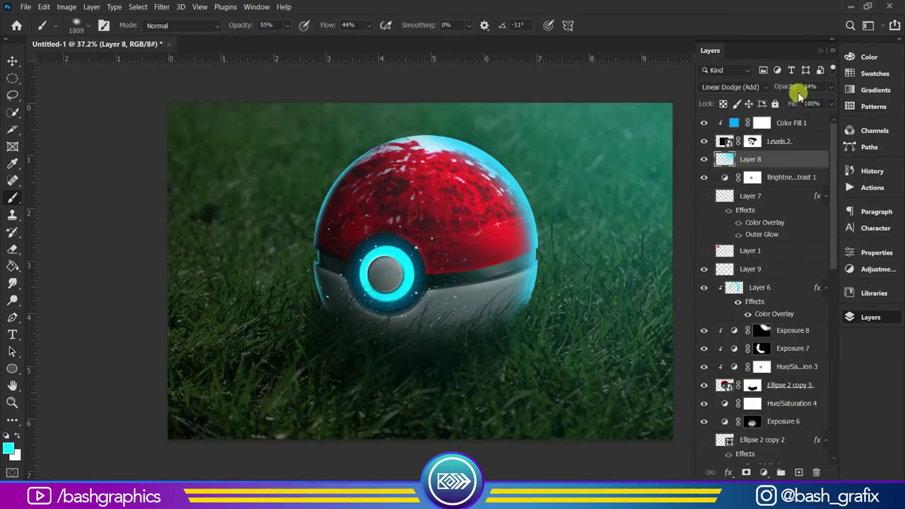
pyautogui.press('F7')
pyautogui.click(385, 274)
pyautogui.hotkey('ctrl', '-')
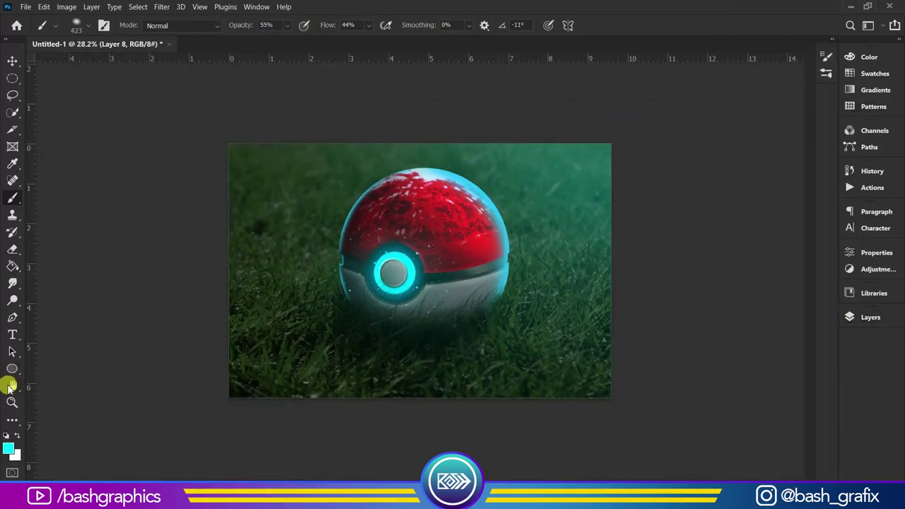
pyautogui.doubleClick(12, 385)
# Scale up the cyan glow layer and shift it slightly across the image.
pyautogui.press('F7')
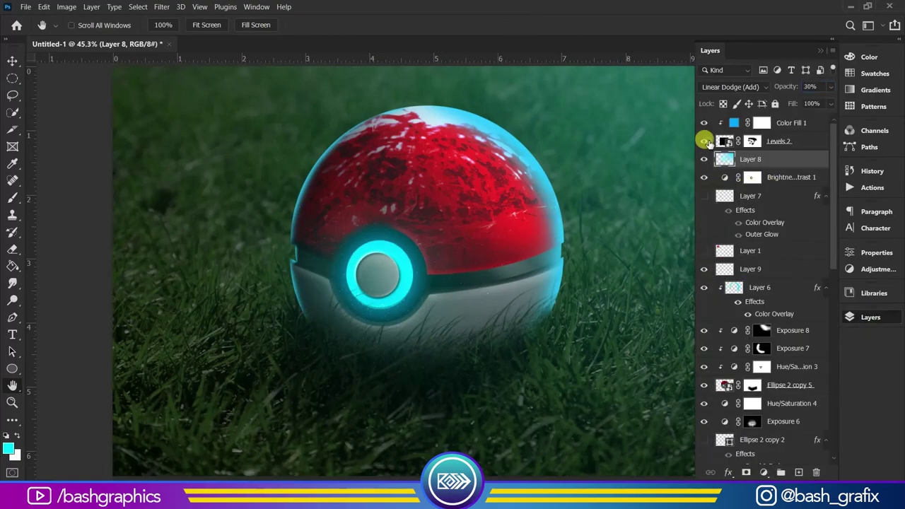
pyautogui.press('F7')
pyautogui.hotkey('ctrl', 't')
pyautogui.moveTo(613, 281); pyautogui.dragTo(612, 264)
pyautogui.press('Return')
pyautogui.doubleClick(12, 386)
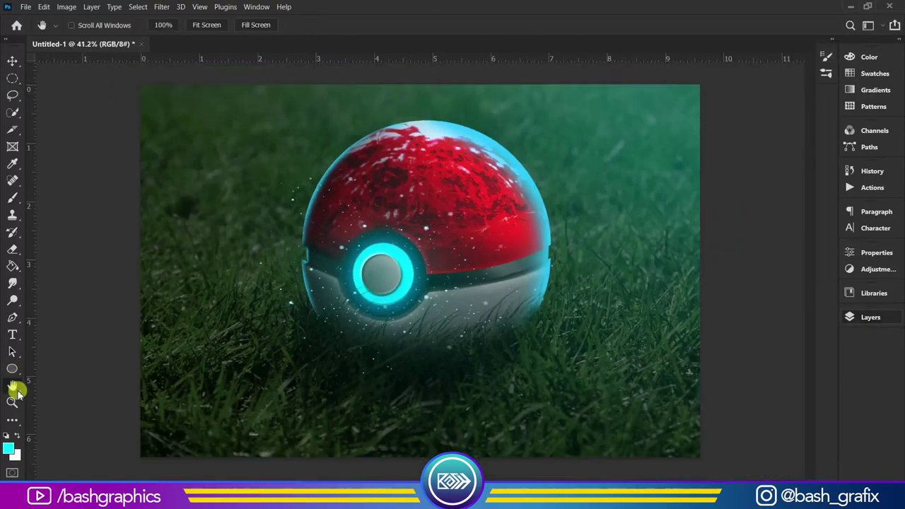
pyautogui.scroll(-2, 535, 273)
pyautogui.scroll(3, 535, 273)
pyautogui.press('F7')
pyautogui.press('F7')
pyautogui.press('v')
pyautogui.moveTo(535, 281); pyautogui.dragTo(578, 281)
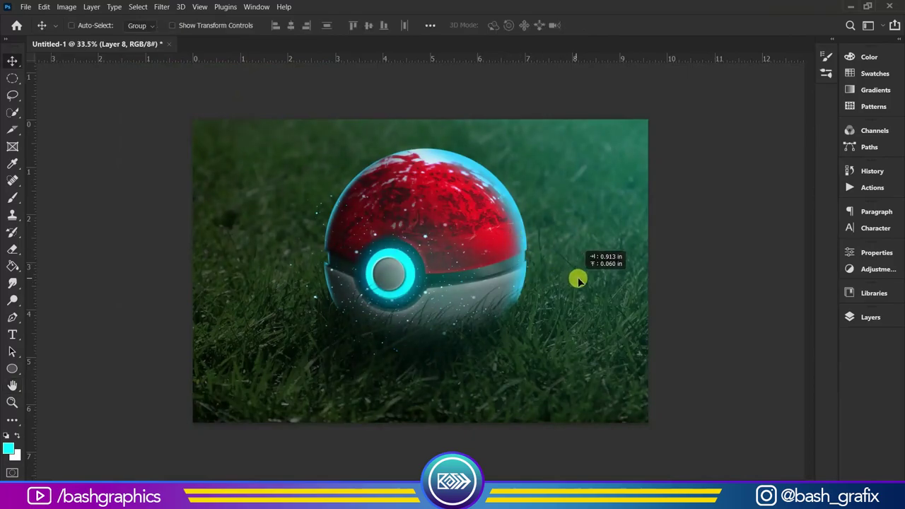
# Stamp all visible layers into one merged layer with Ctrl+Alt+Shift+E.
pyautogui.hotkey('ctrl', 'shift', 'alt', 'e')
pyautogui.scroll(-4, 477, 196)
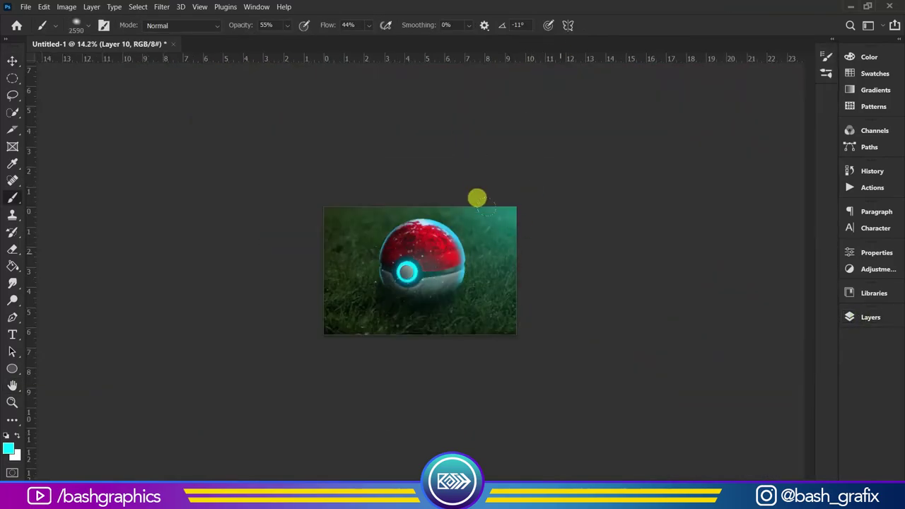
pyautogui.scroll(4, 453, 212)
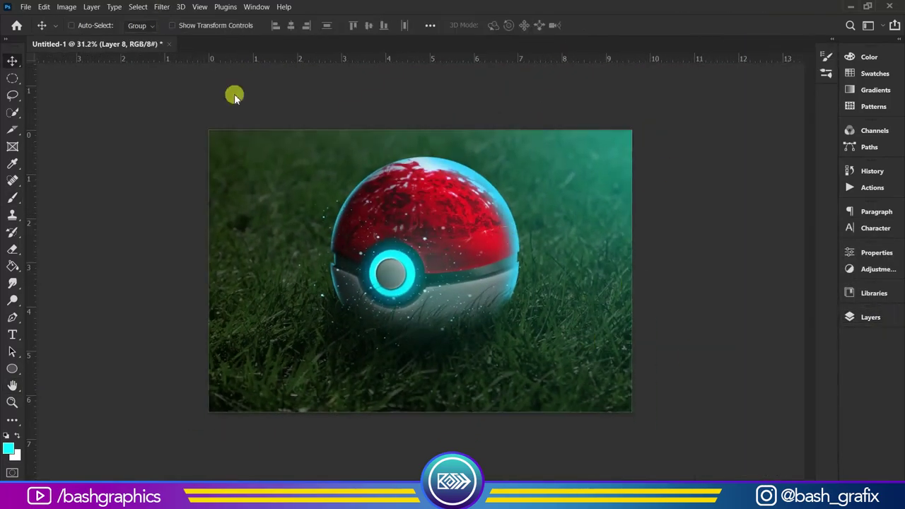
pyautogui.keyDown('shift'); pyautogui.click(797, 385); pyautogui.keyUp('shift')
# Duplicate the selected layers and merge the copies into one layer.
pyautogui.hotkey('ctrl', 'j')
pyautogui.hotkey('ctrl', 'alt', 'e')
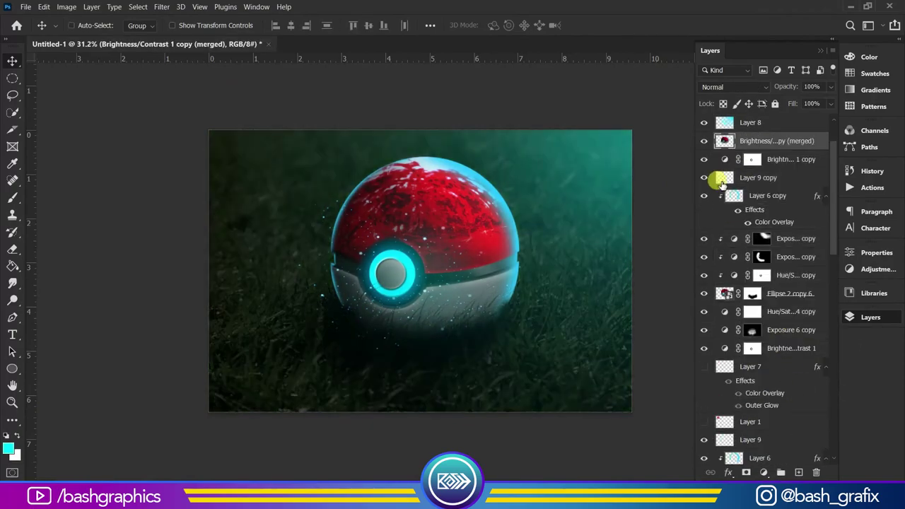
pyautogui.moveTo(704, 213); pyautogui.dragTo(705, 235)
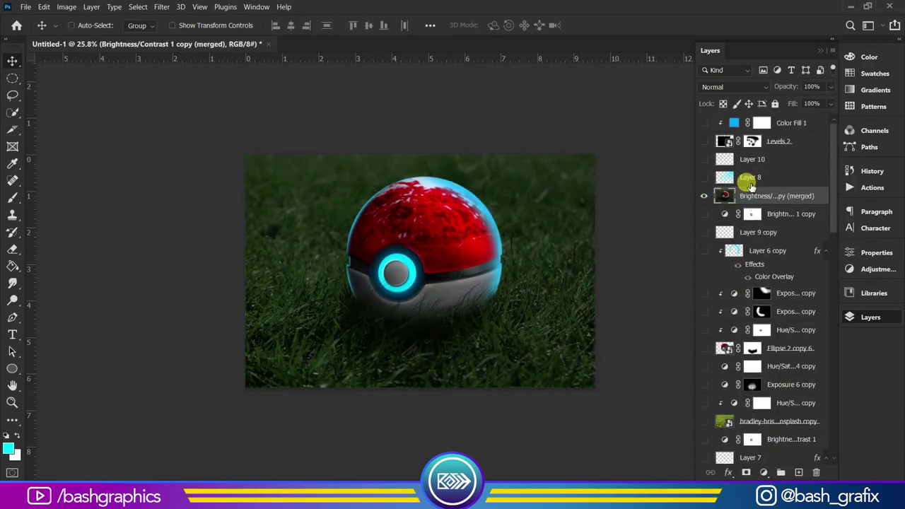
# In Camera Raw, shift the tint to +7 and darken the exposure slightly.
pyautogui.click(161, 6)
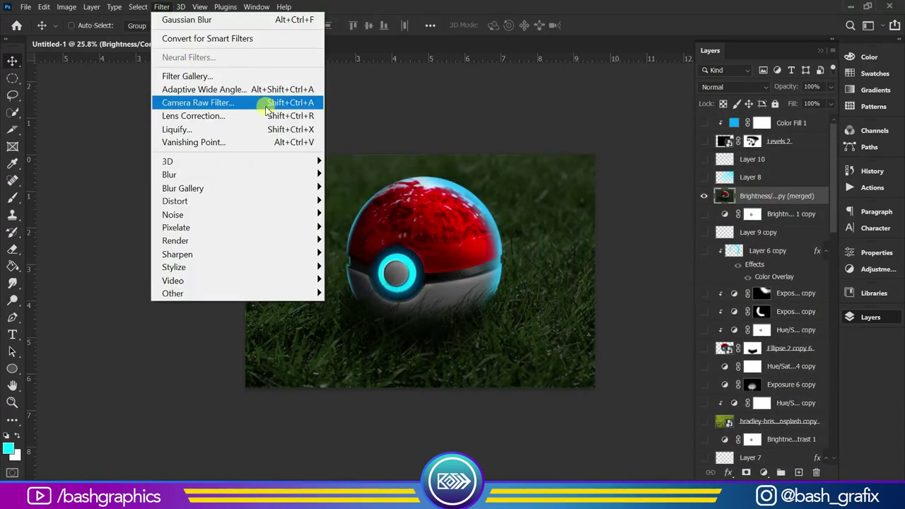
pyautogui.click(315, 101)
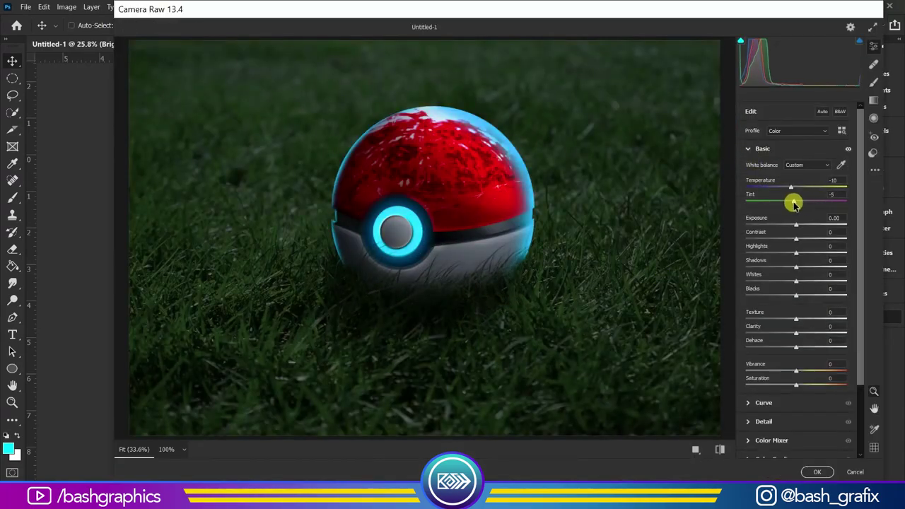
pyautogui.moveTo(794, 204); pyautogui.dragTo(800, 202)
pyautogui.moveTo(797, 225); pyautogui.dragTo(804, 251)
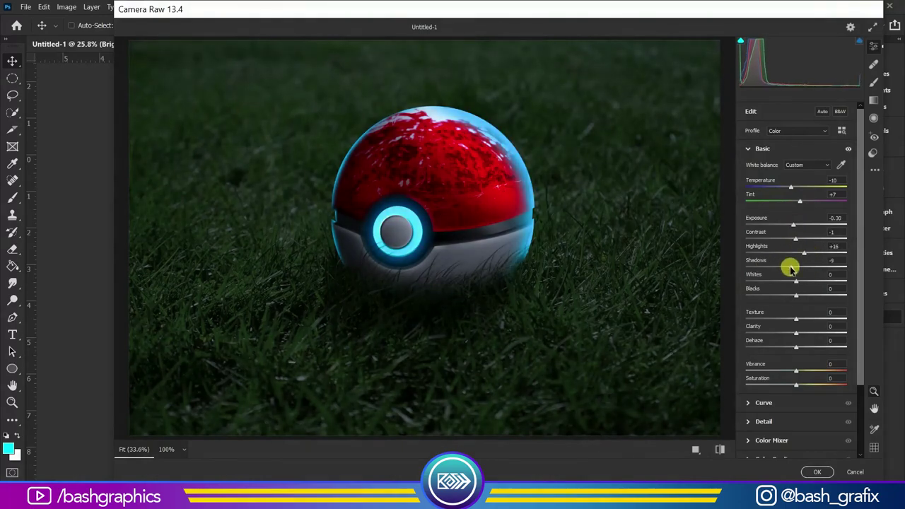
pyautogui.scroll(-3, 793, 297)
pyautogui.click(771, 351)
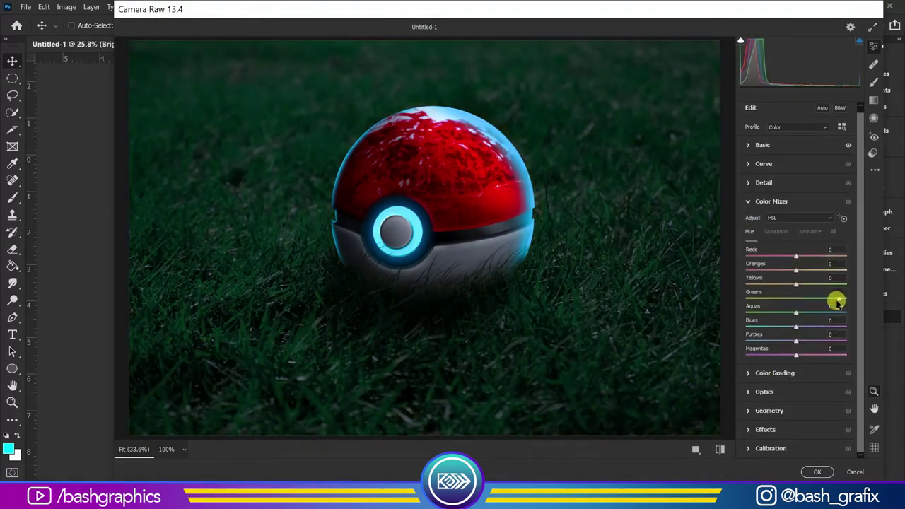
# Shift red and aqua hues, set grading luminance +11 and vignetting -6, and apply.
pyautogui.moveTo(799, 259)
pyautogui.mouseDown()
pyautogui.moveTo(776, 269)
pyautogui.moveTo(799, 260)
pyautogui.mouseUp()
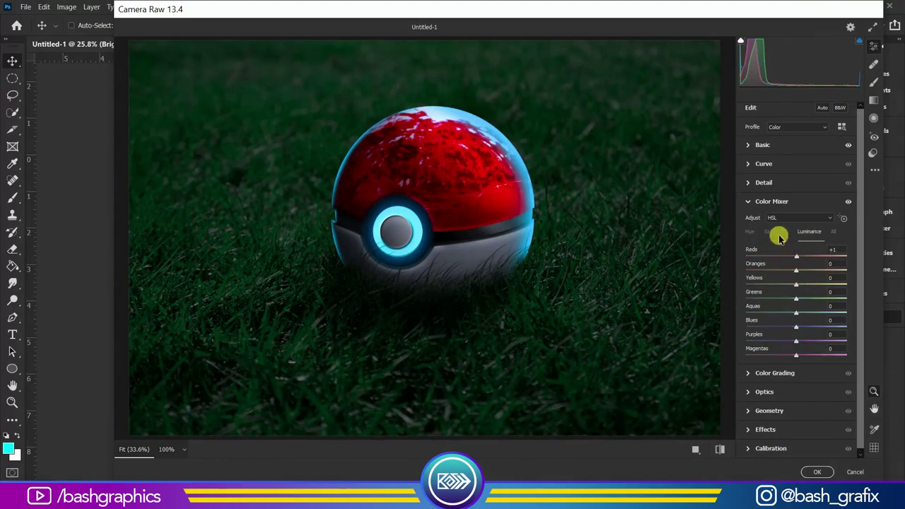
pyautogui.moveTo(769, 314); pyautogui.dragTo(824, 313)
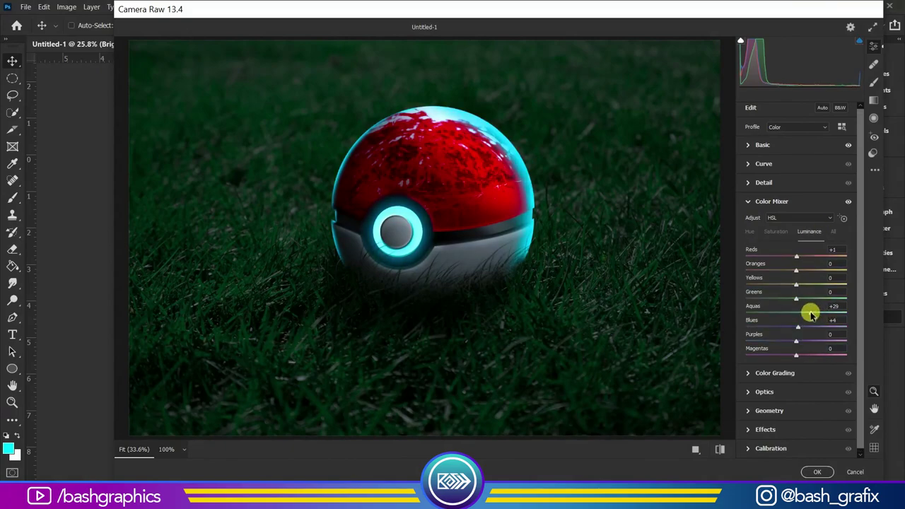
pyautogui.click(806, 373)
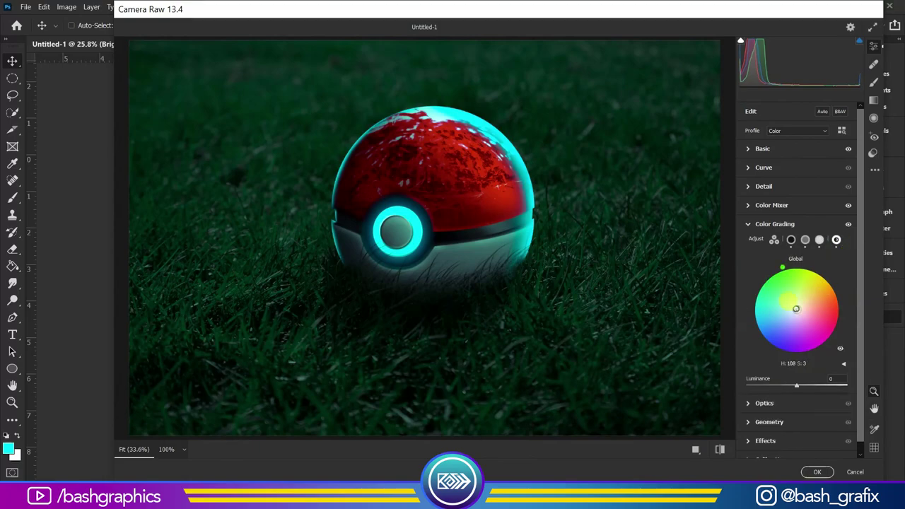
pyautogui.moveTo(797, 388); pyautogui.dragTo(806, 386)
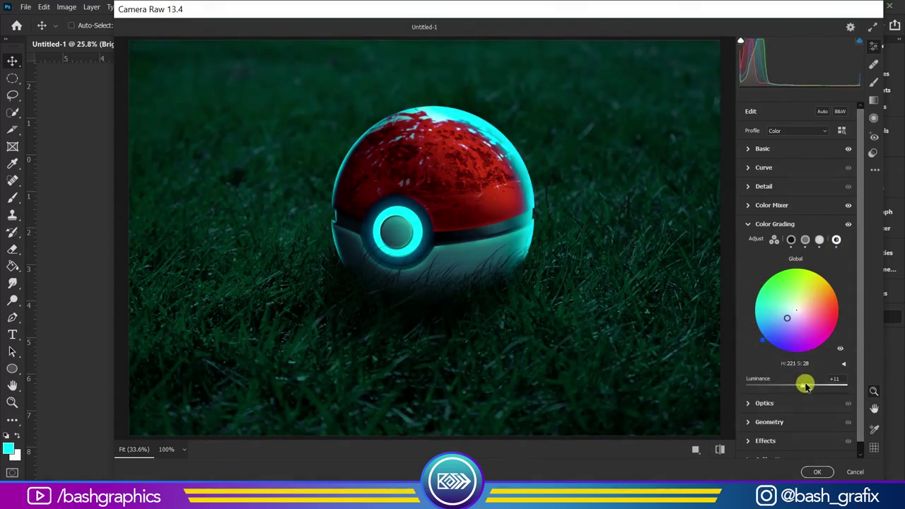
pyautogui.click(750, 205)
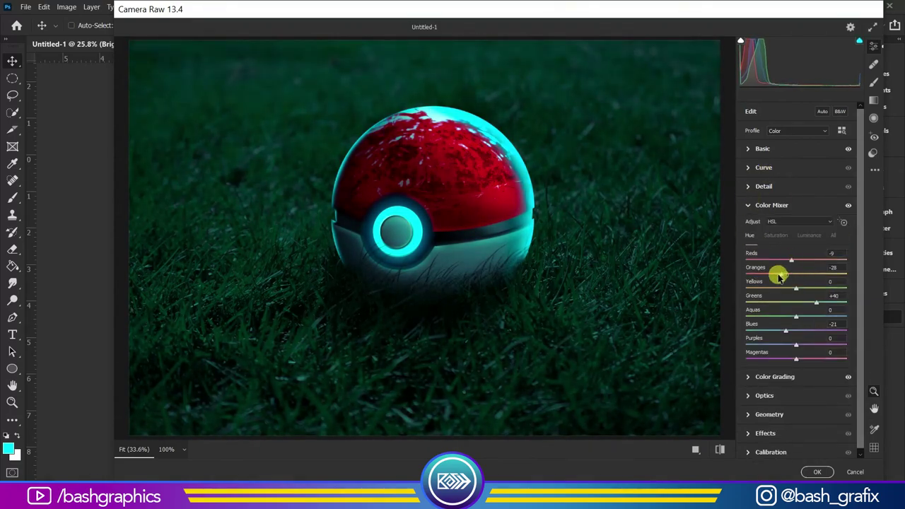
pyautogui.click(748, 430)
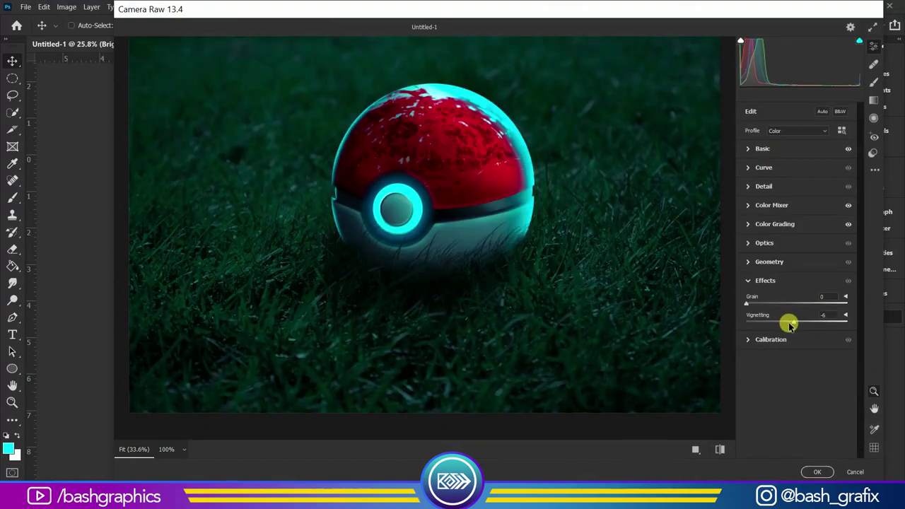
pyautogui.press('Return')
# Turn Layer 8 back on and re-show the glow, ball and grass layers.
pyautogui.click(704, 177)
pyautogui.click(750, 177)
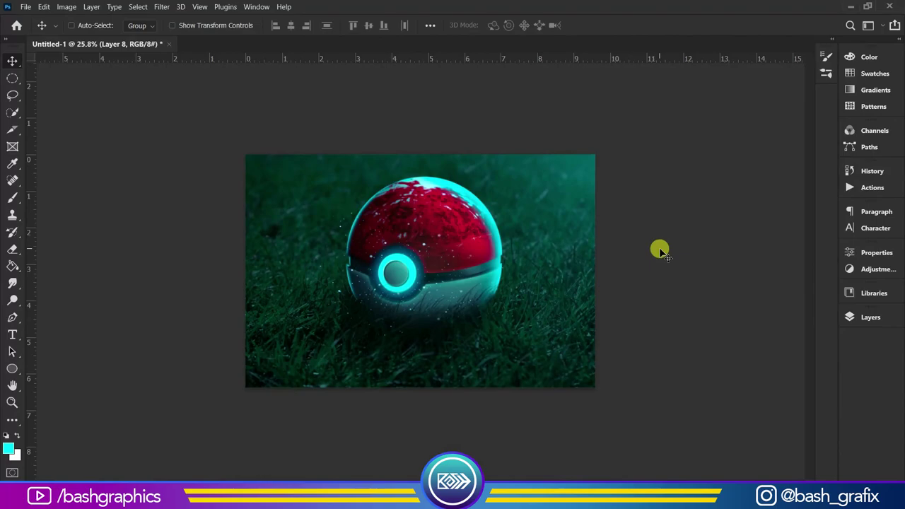
pyautogui.moveTo(716, 232)
pyautogui.mouseDown()
pyautogui.moveTo(698, 239)
pyautogui.moveTo(701, 299)
pyautogui.moveTo(748, 314)
pyautogui.moveTo(824, 398)
pyautogui.mouseUp()
pyautogui.scroll(10, 785, 283)
# Hide the glow layers and stamp the visible ball and grass into Layer 13.
pyautogui.doubleClick(797, 252)
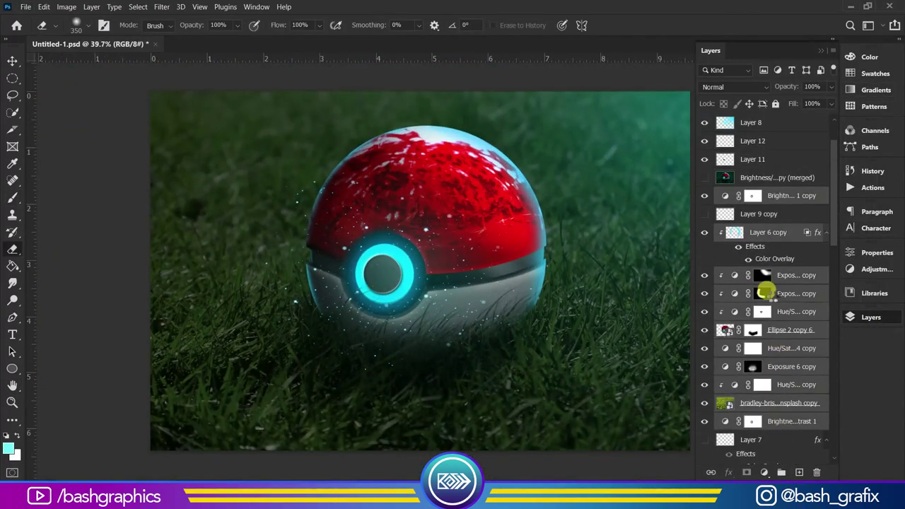
pyautogui.keyDown('alt'); pyautogui.click(704, 178); pyautogui.keyUp('alt')
pyautogui.hotkey('ctrl', 'shift', 'alt', 'e')
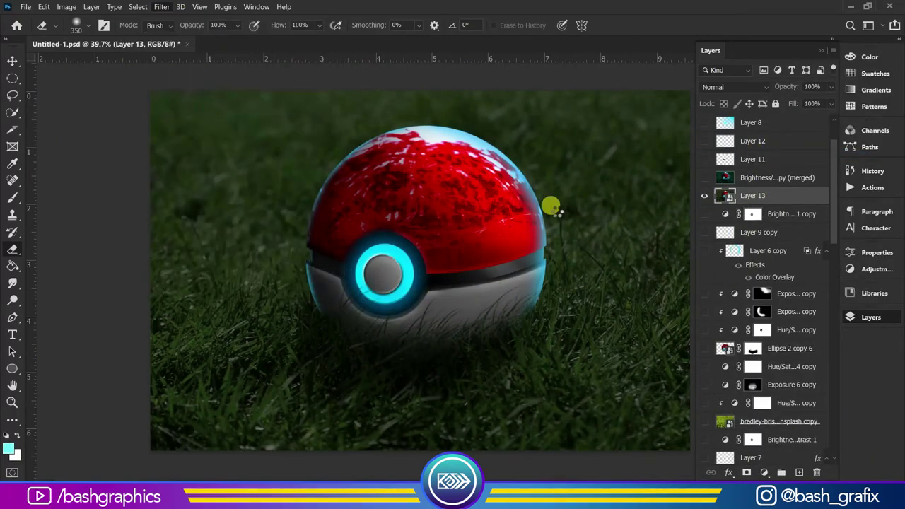
# Grade Layer 13 in Camera Raw (Temperature -11, Highlights +26, Reds luminance -30), then re-show layers 8–12.
pyautogui.moveTo(797, 187); pyautogui.dragTo(793, 190)
pyautogui.moveTo(797, 257); pyautogui.dragTo(811, 257)
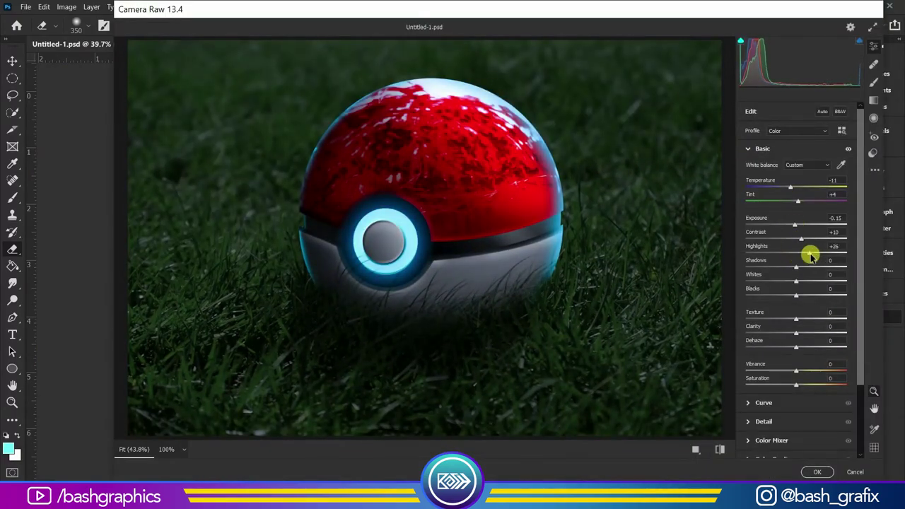
pyautogui.moveTo(796, 333); pyautogui.dragTo(802, 332)
pyautogui.scroll(-3, 797, 286)
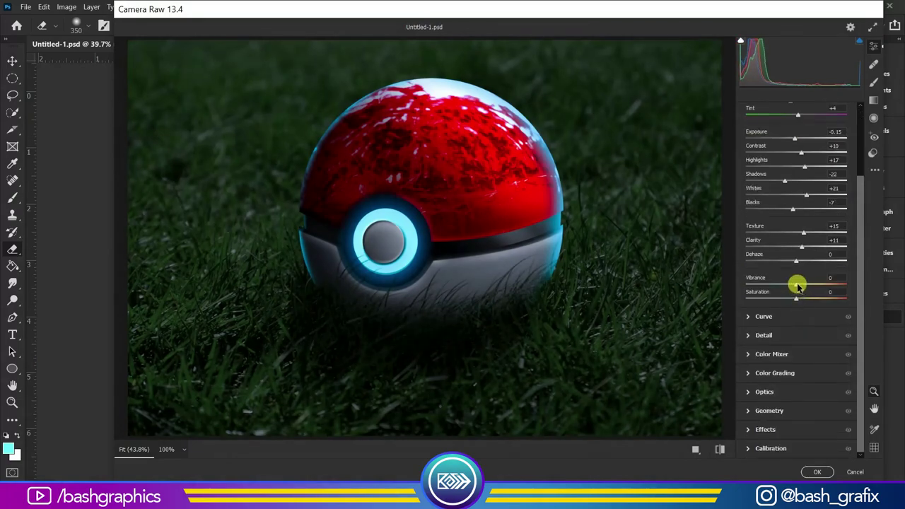
pyautogui.click(770, 354)
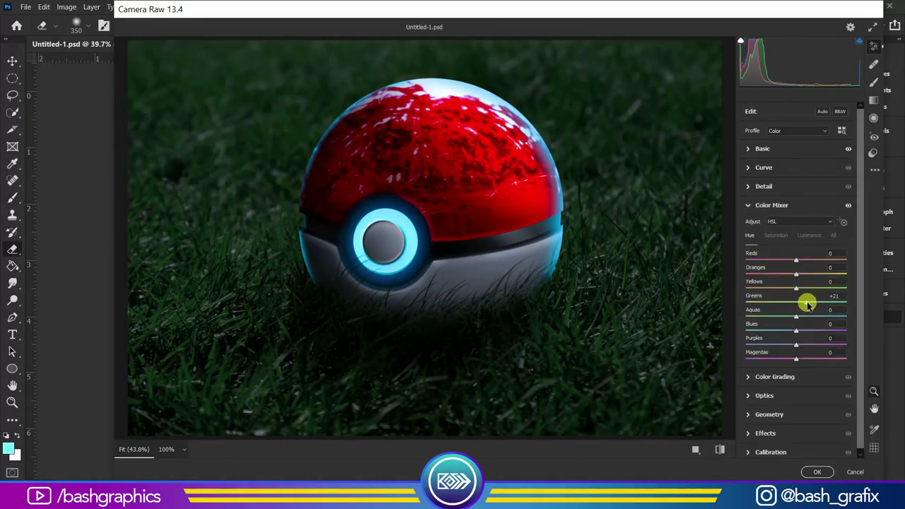
pyautogui.moveTo(790, 259); pyautogui.dragTo(781, 262)
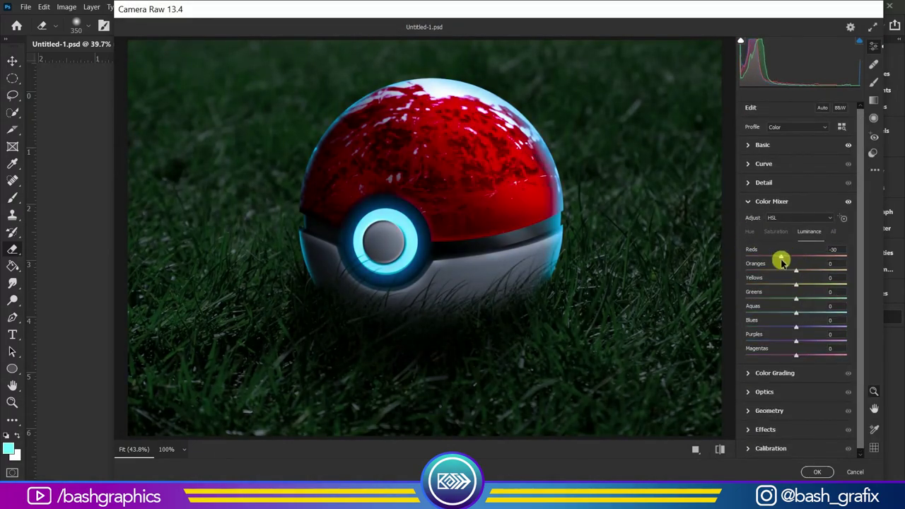
pyautogui.click(772, 373)
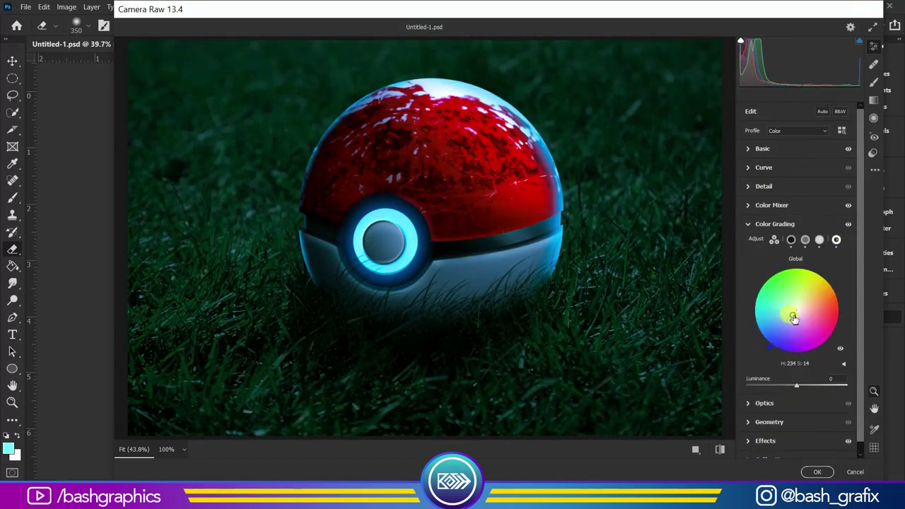
pyautogui.click(817, 472)
pyautogui.moveTo(705, 215); pyautogui.dragTo(708, 148)
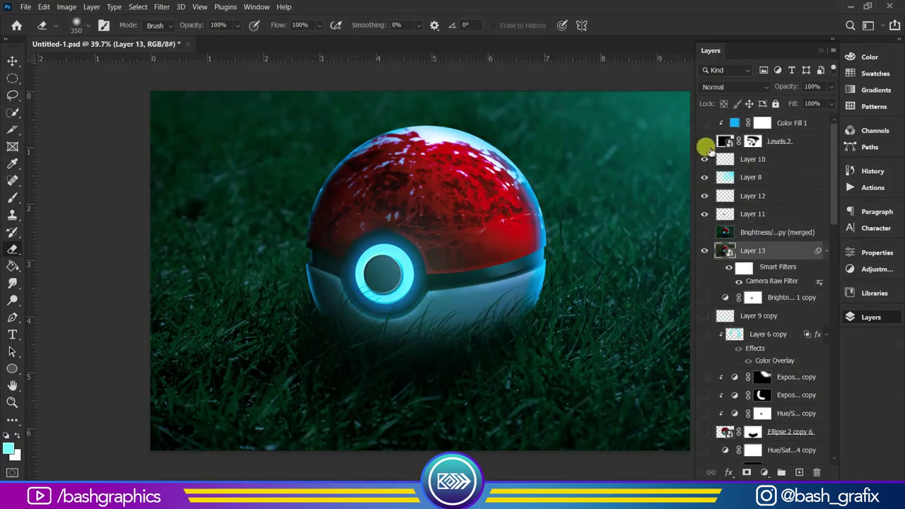
# Soften the foreground grass with a 5.4 px Gaussian Blur.
pyautogui.click(852, 317)
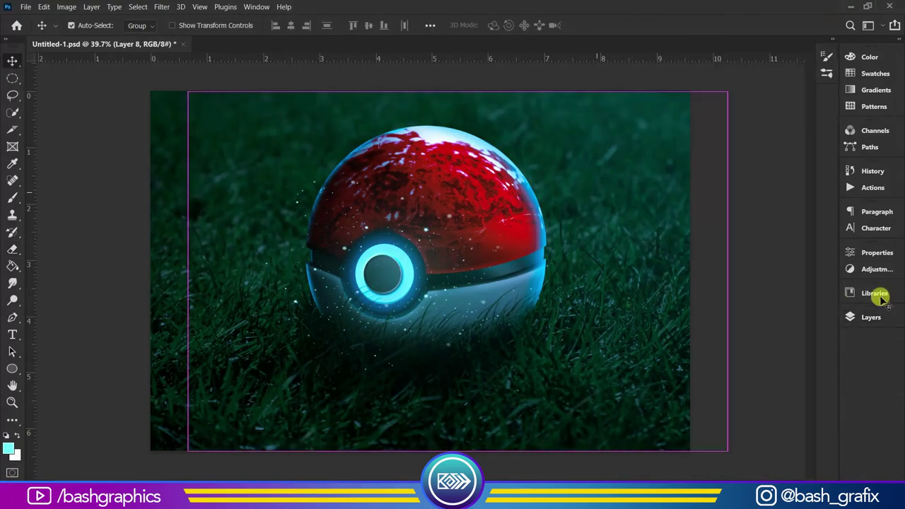
pyautogui.click(12, 351)
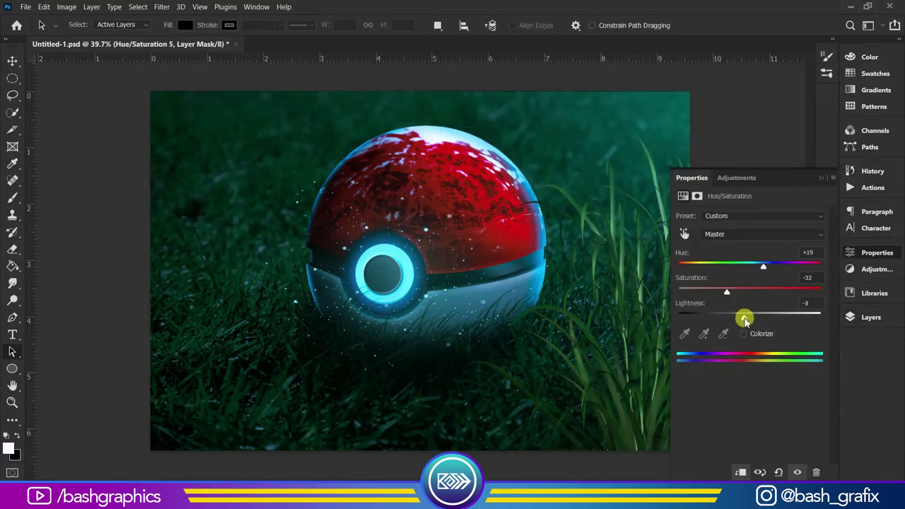
pyautogui.moveTo(720, 305); pyautogui.dragTo(740, 282)
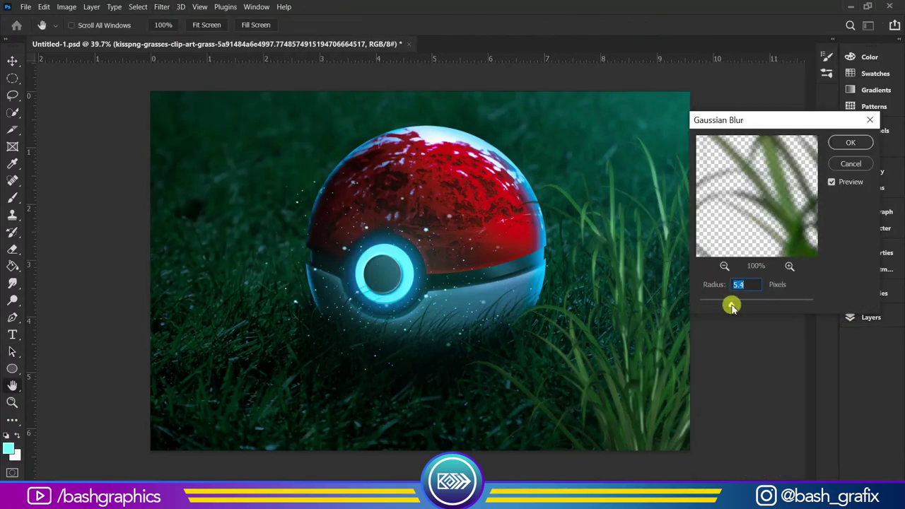
pyautogui.click(851, 143)
# Add an Exposure +0.17 adjustment clipped to the grass.
pyautogui.click(870, 317)
pyautogui.click(764, 472)
pyautogui.click(778, 333)
pyautogui.moveTo(750, 246); pyautogui.dragTo(730, 249)
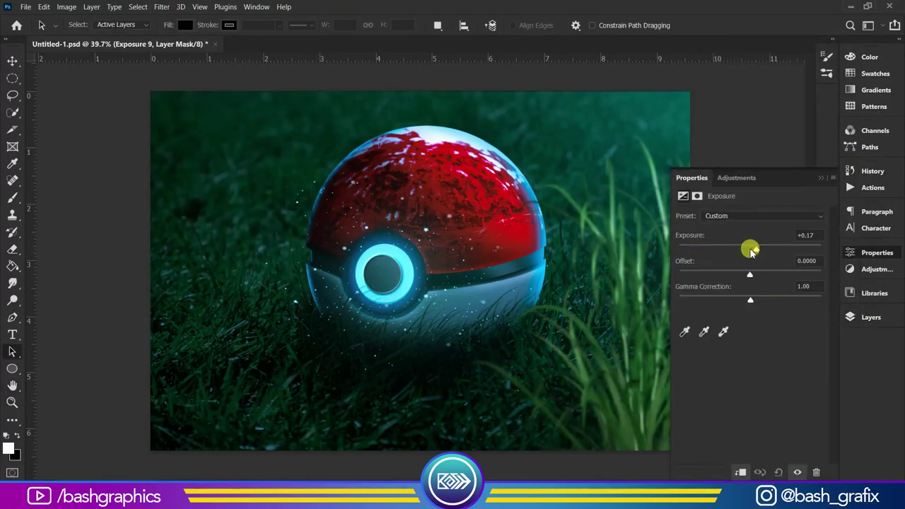
# Shrink and tilt the grass along the right edge of the frame.
pyautogui.hotkey('ctrl', 't')
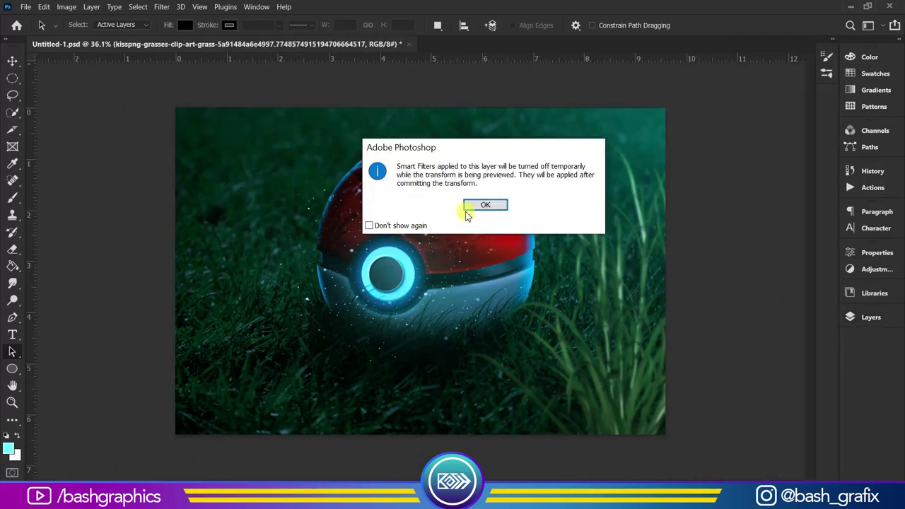
pyautogui.click(471, 232)
pyautogui.moveTo(572, 386)
pyautogui.mouseDown()
pyautogui.moveTo(671, 451)
pyautogui.moveTo(695, 418)
pyautogui.mouseUp()
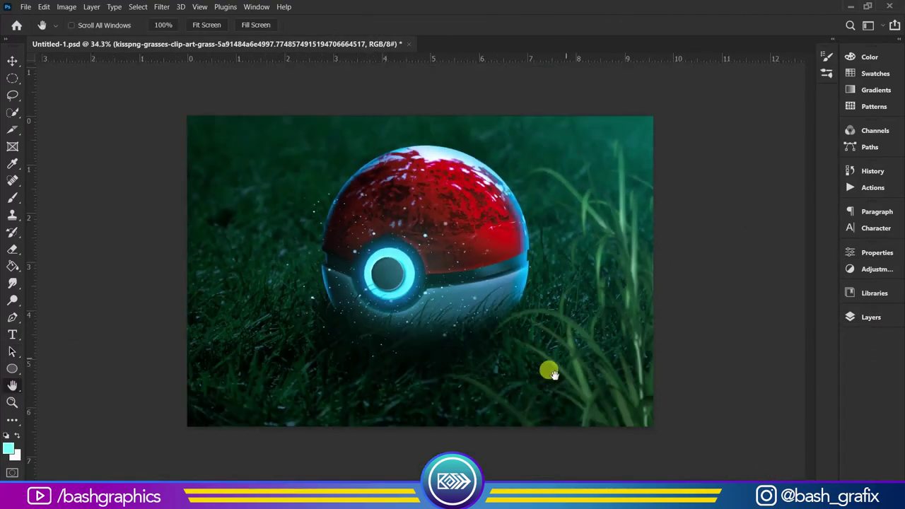
pyautogui.hotkey('ctrl', 't')
pyautogui.moveTo(627, 384)
pyautogui.mouseDown()
pyautogui.moveTo(604, 368)
pyautogui.moveTo(651, 360)
pyautogui.mouseUp()
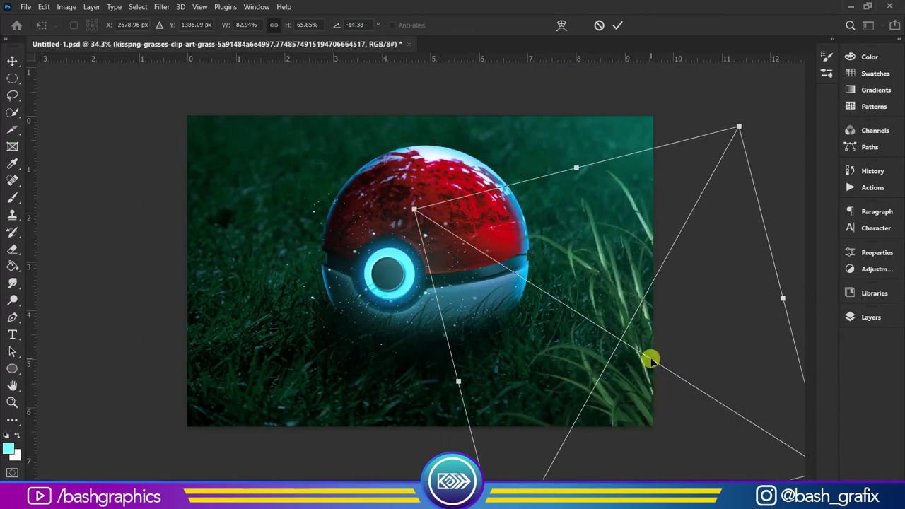
pyautogui.press('Return')
# Commit the flipped grass copy on the left and select the grass Hue/Saturation layer.
pyautogui.hotkey('ctrl', '+')
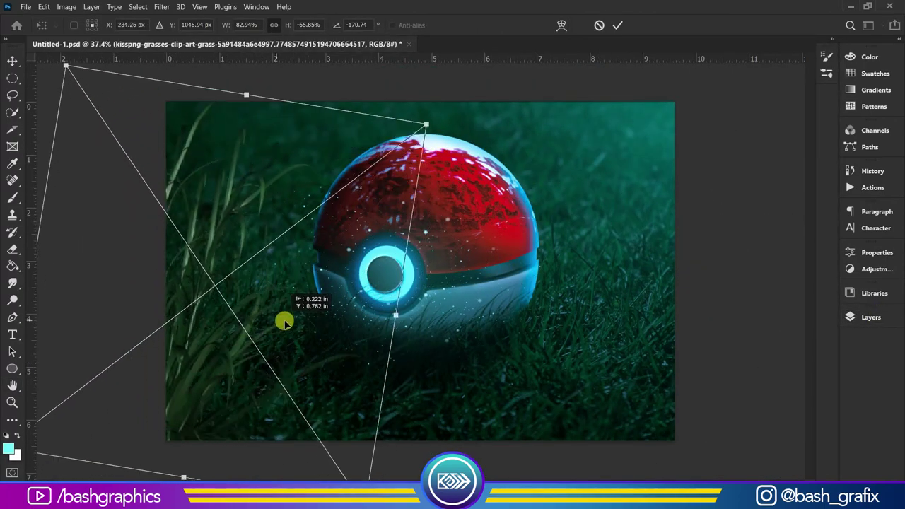
pyautogui.press('Return')
pyautogui.click(871, 317)
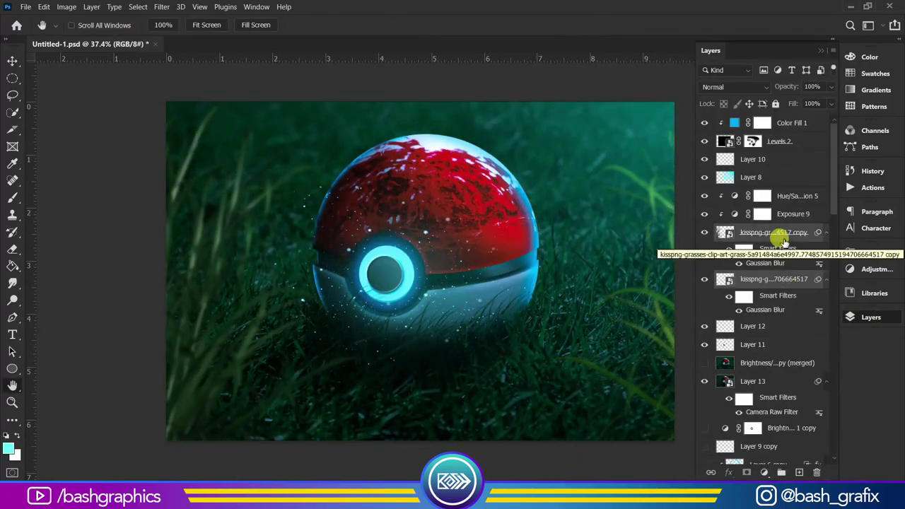
pyautogui.click(789, 204)
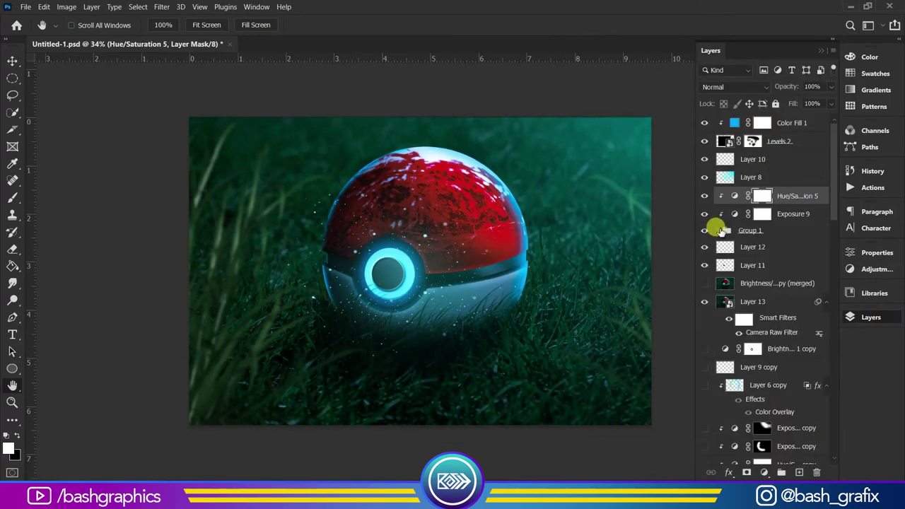